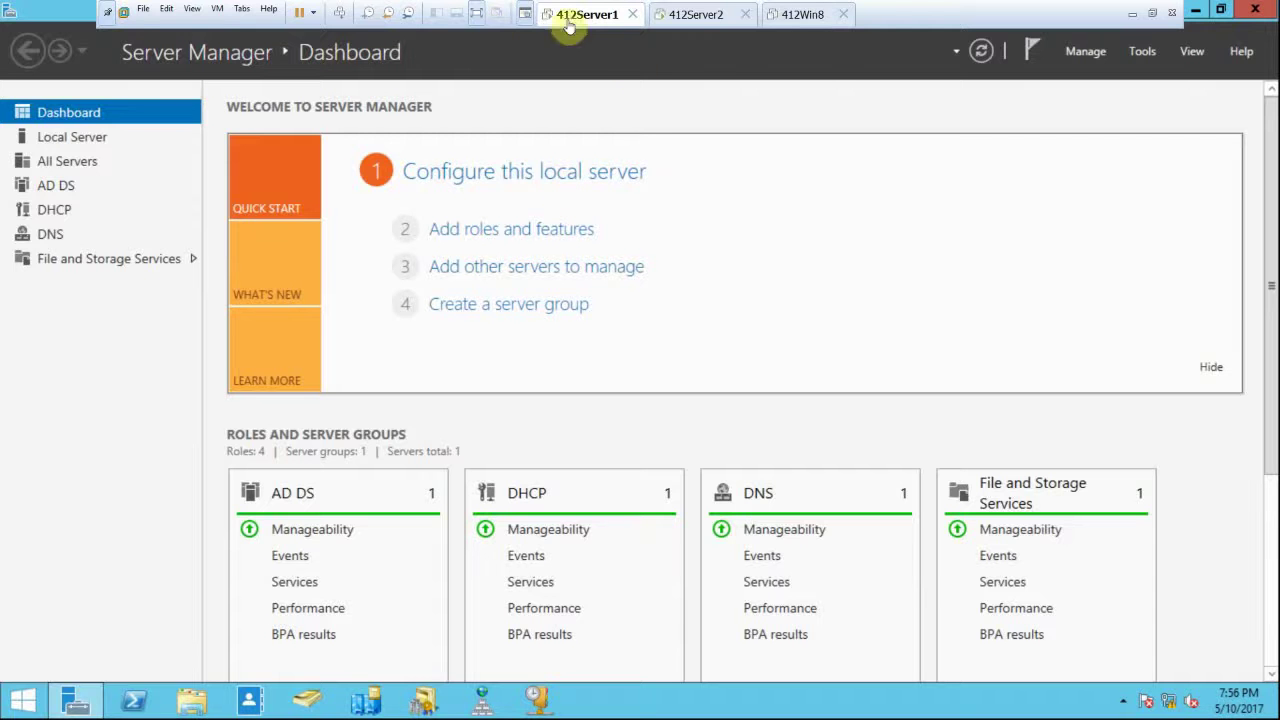
Step: Switch to the powered-off 412Win8 virtual machine tab
left_click(803, 14)
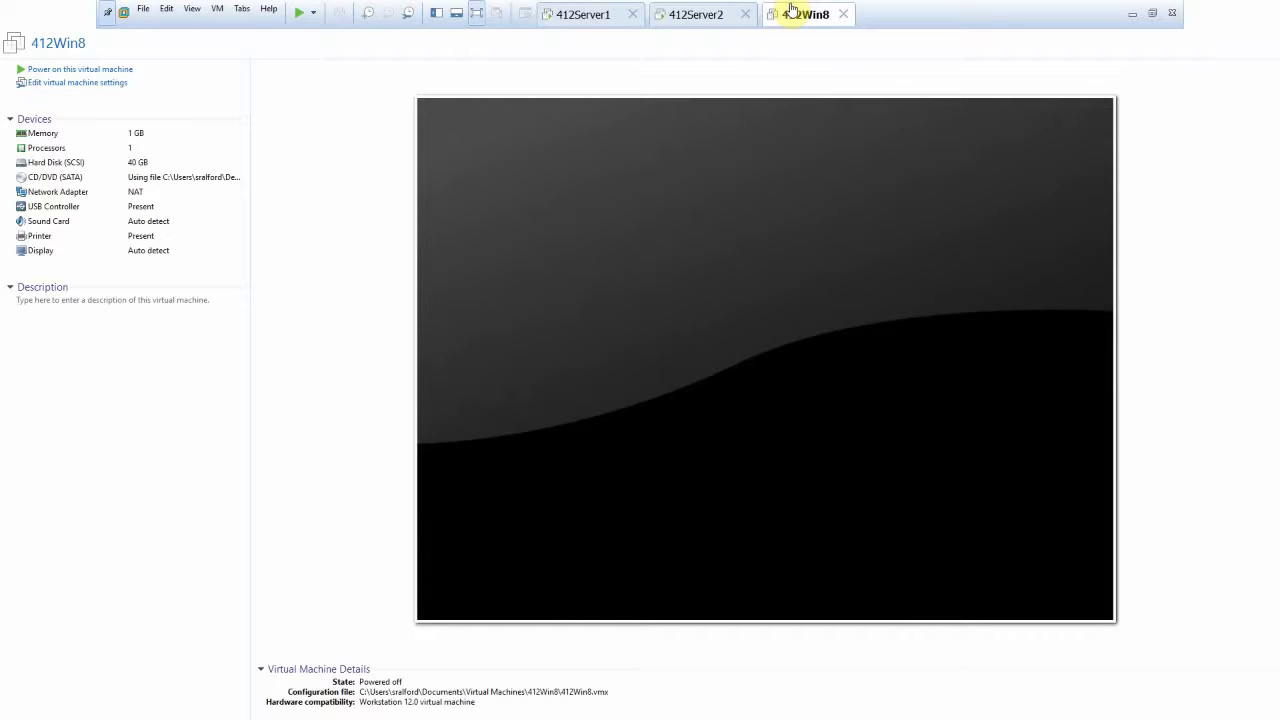
Step: Power on the 412Win8 virtual machine from its summary page
left_click(77, 69)
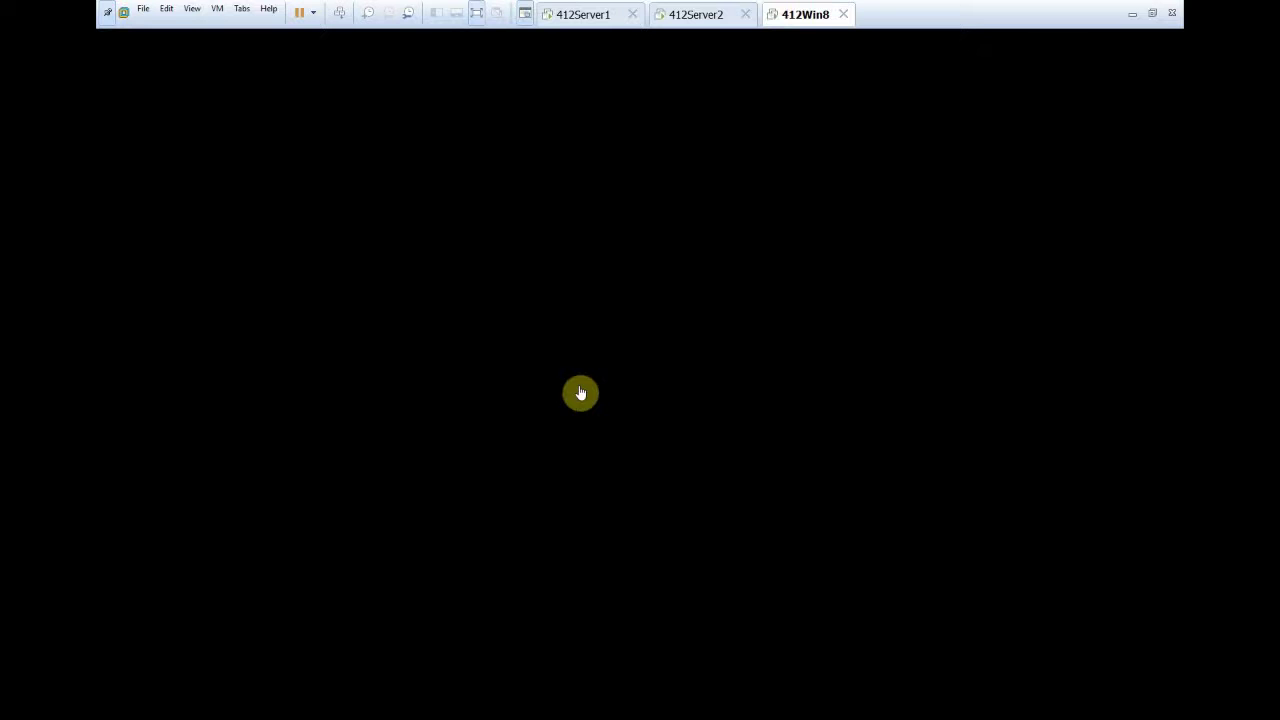
Step: Wake the VM, sign in with the account password, and bring up the tray network menu
left_click(584, 392)
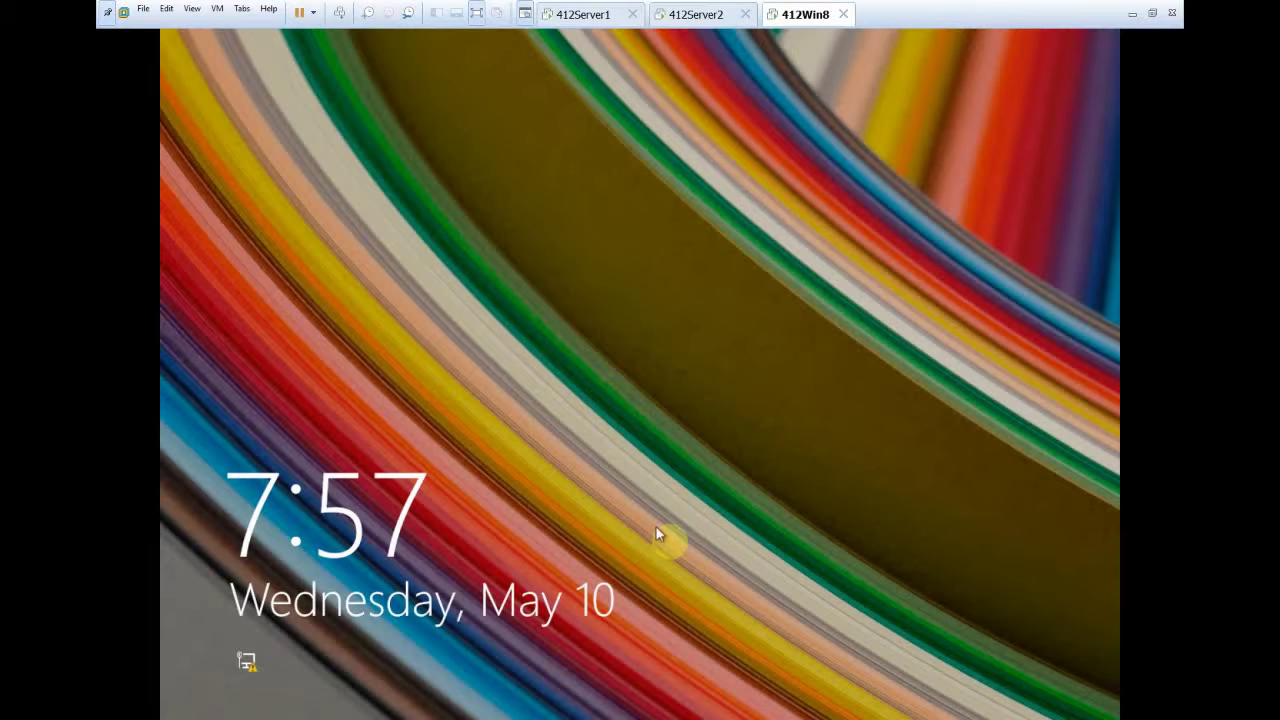
left_click(679, 333)
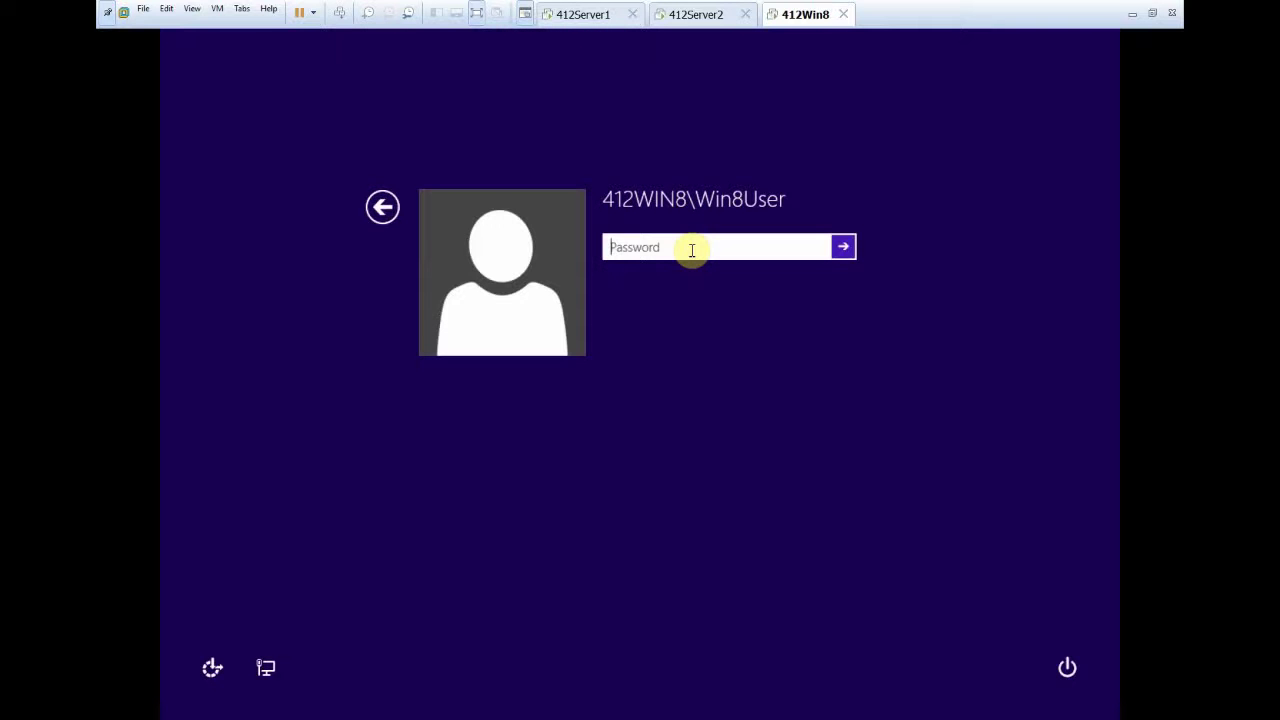
type("Pa$$w0r")
key("Return")
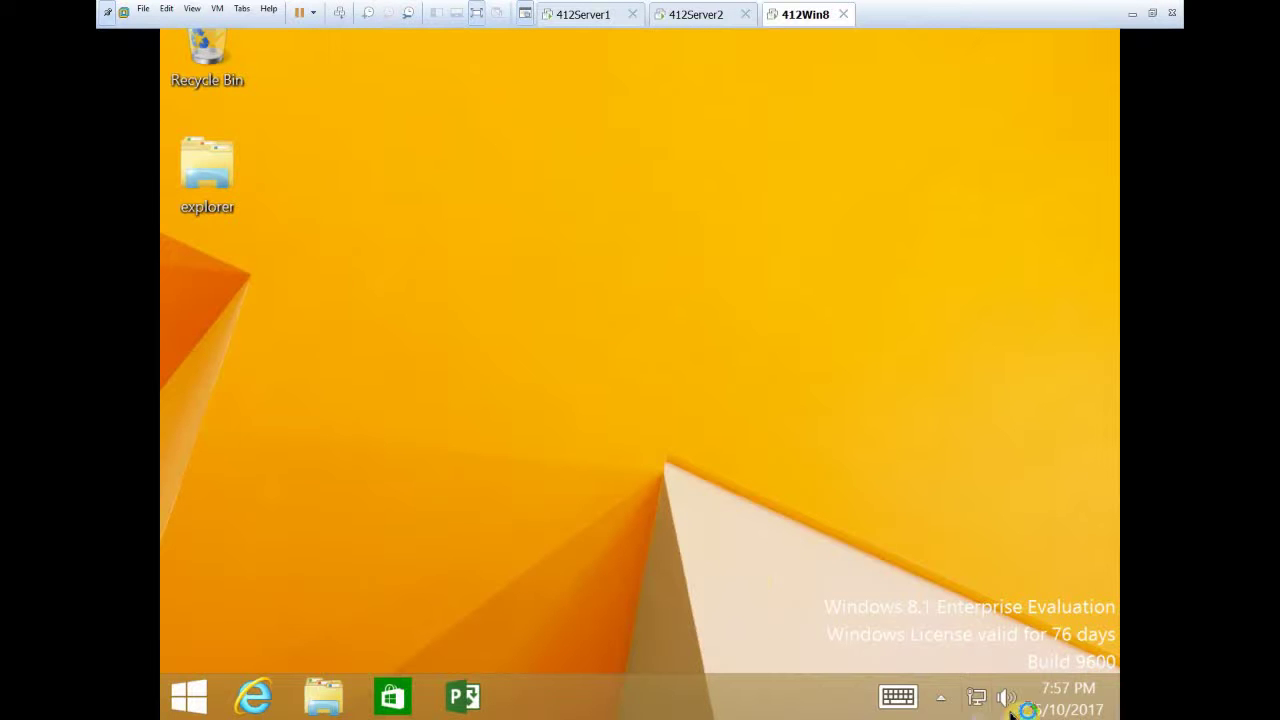
right_click(980, 696)
Step: Open Network and Sharing Center, postpone the log-off prompt, and reach Ethernet0 Properties
left_click(971, 671)
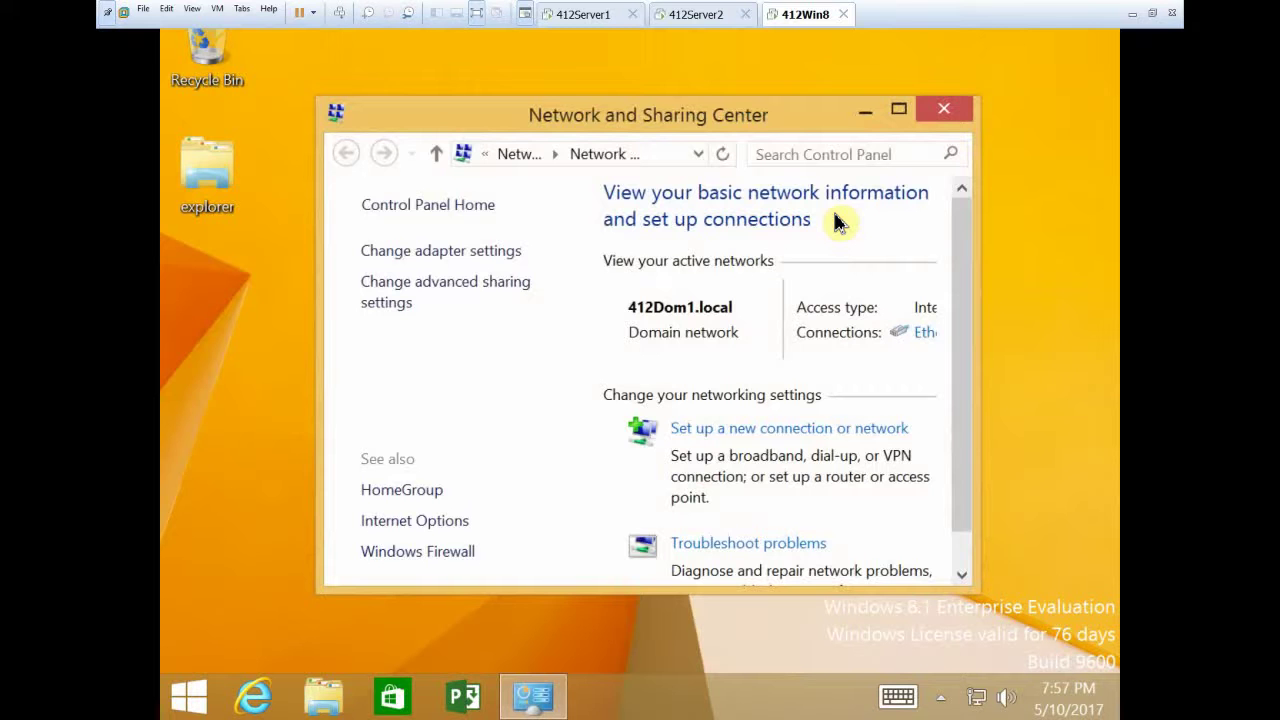
left_click(899, 110)
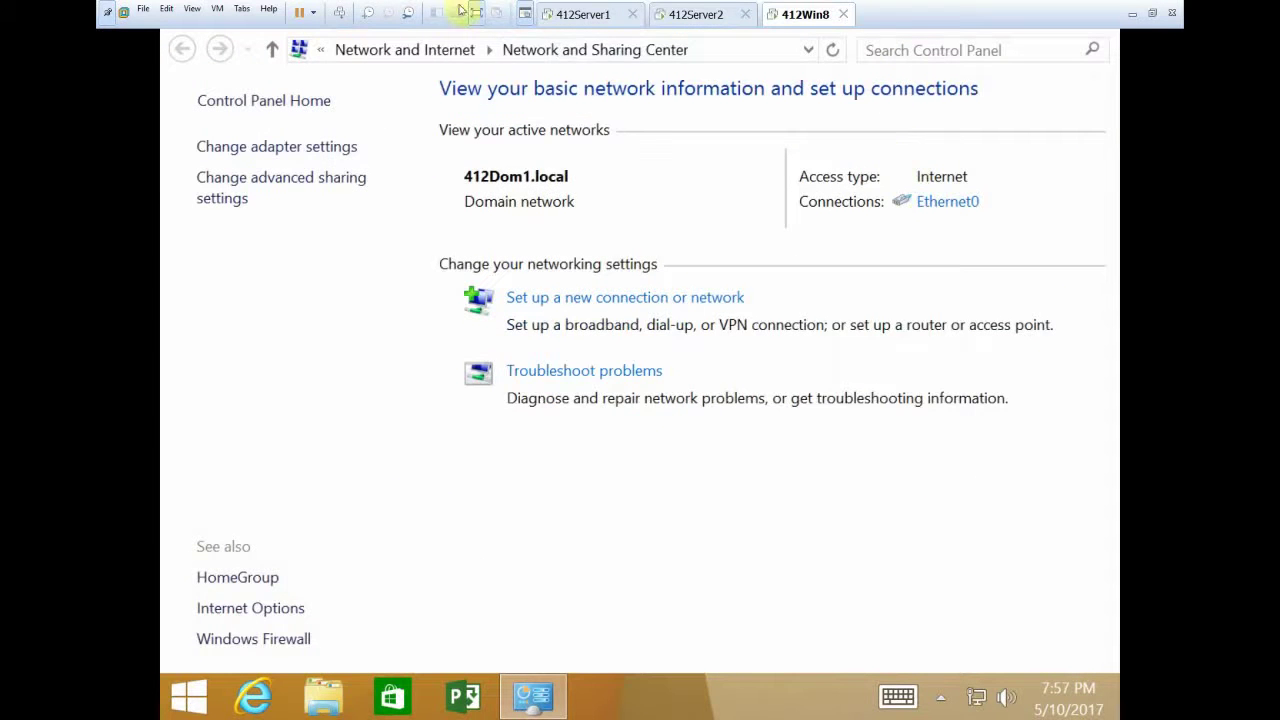
left_click(478, 14)
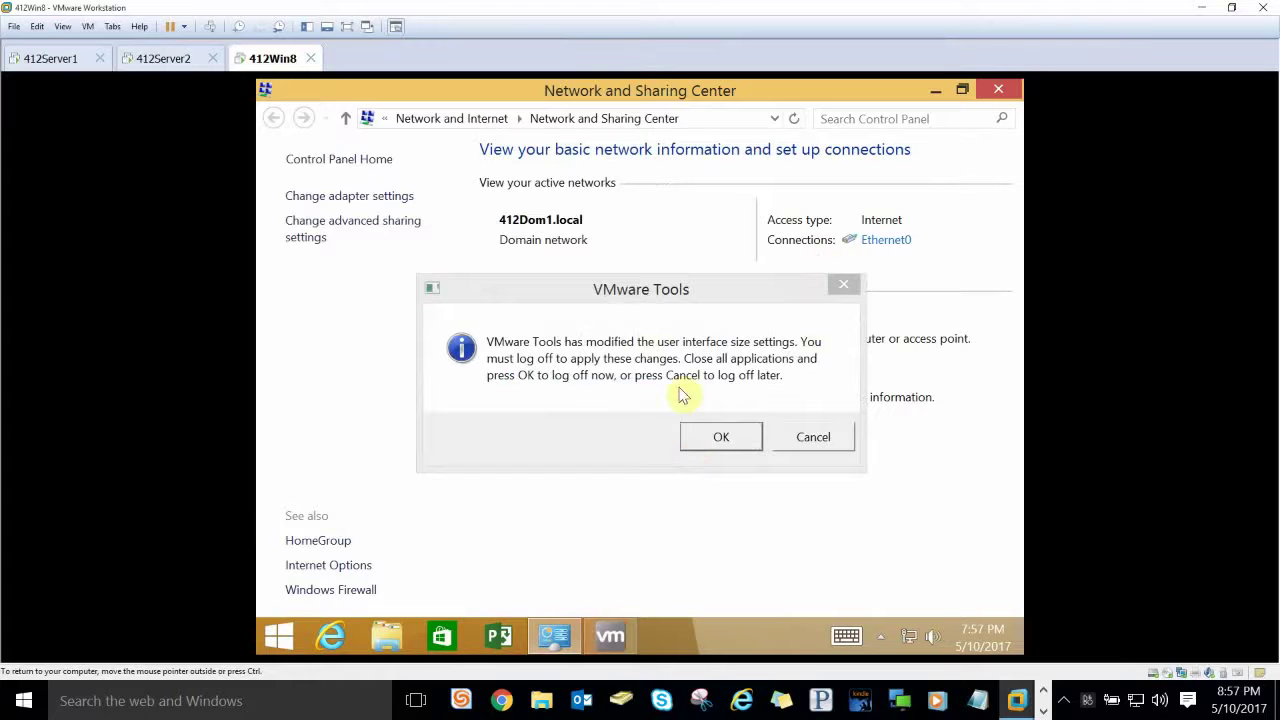
left_click(811, 440)
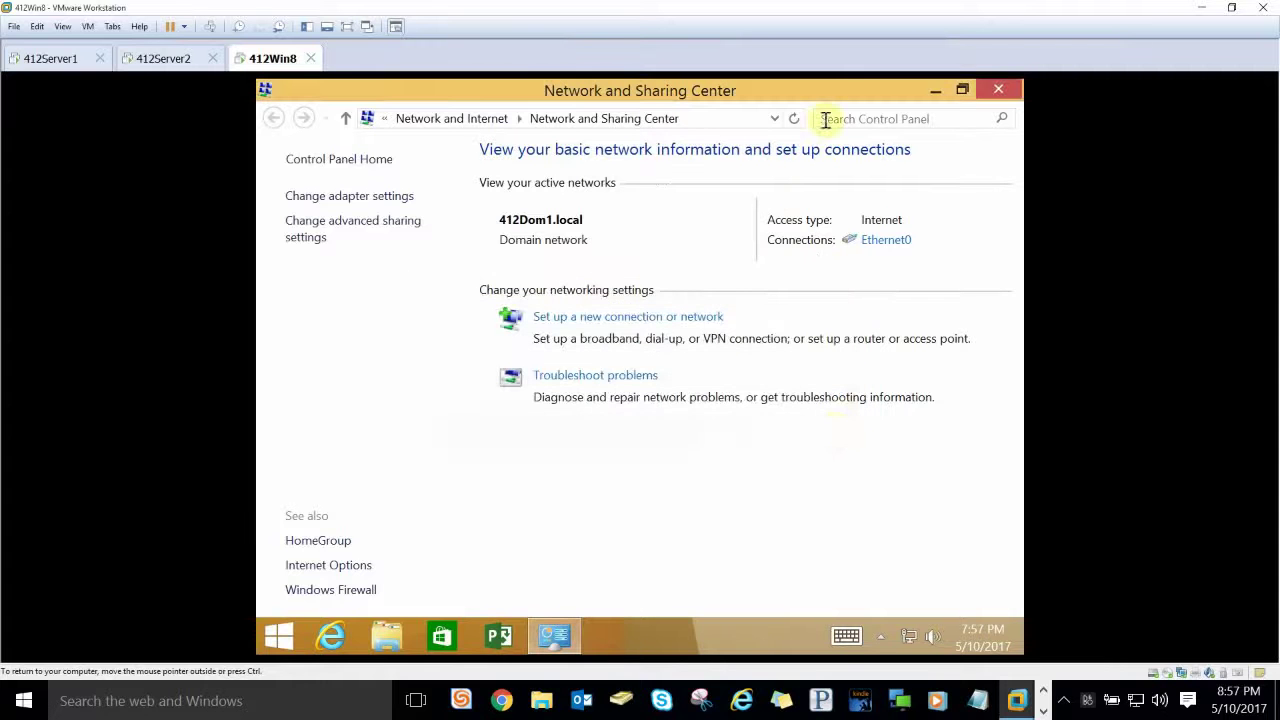
left_click(895, 240)
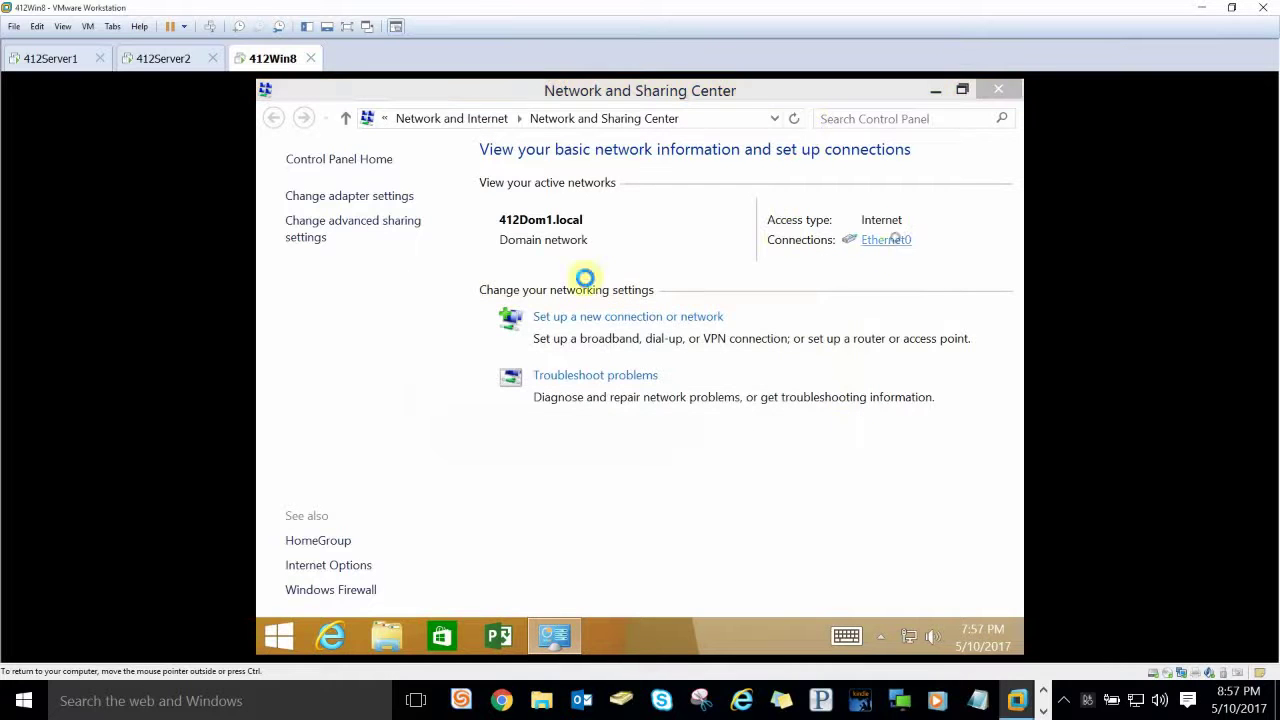
left_click(522, 516)
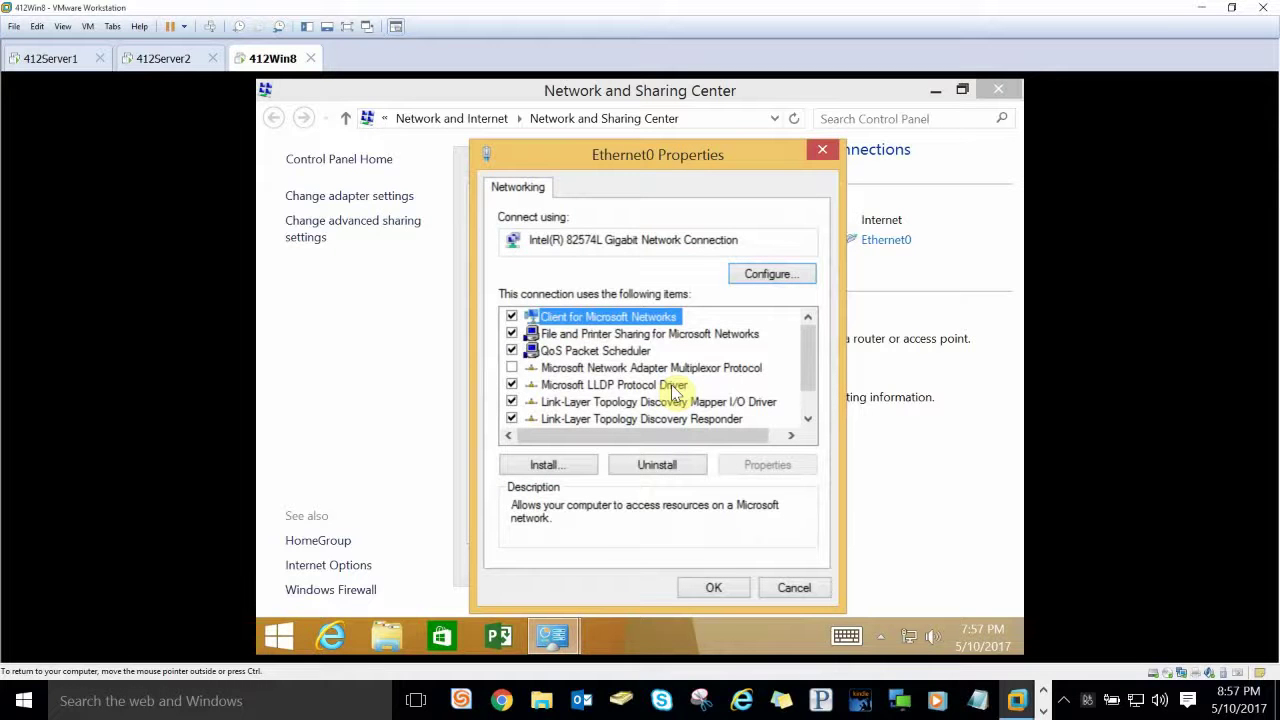
Step: Enter 10.12.1.2 as Ethernet0's IPv4 preferred DNS server, then save and close the dialogs
scroll(660, 400, "down", 1)
left_click(635, 418)
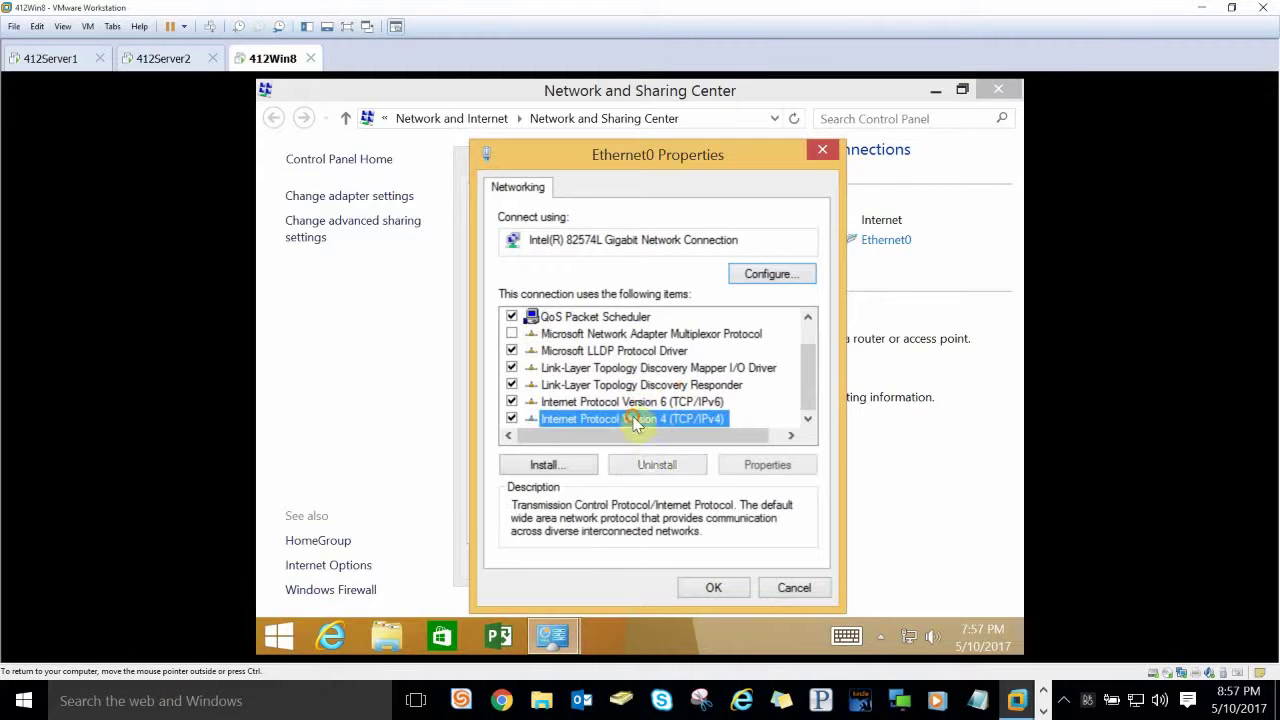
left_click(760, 465)
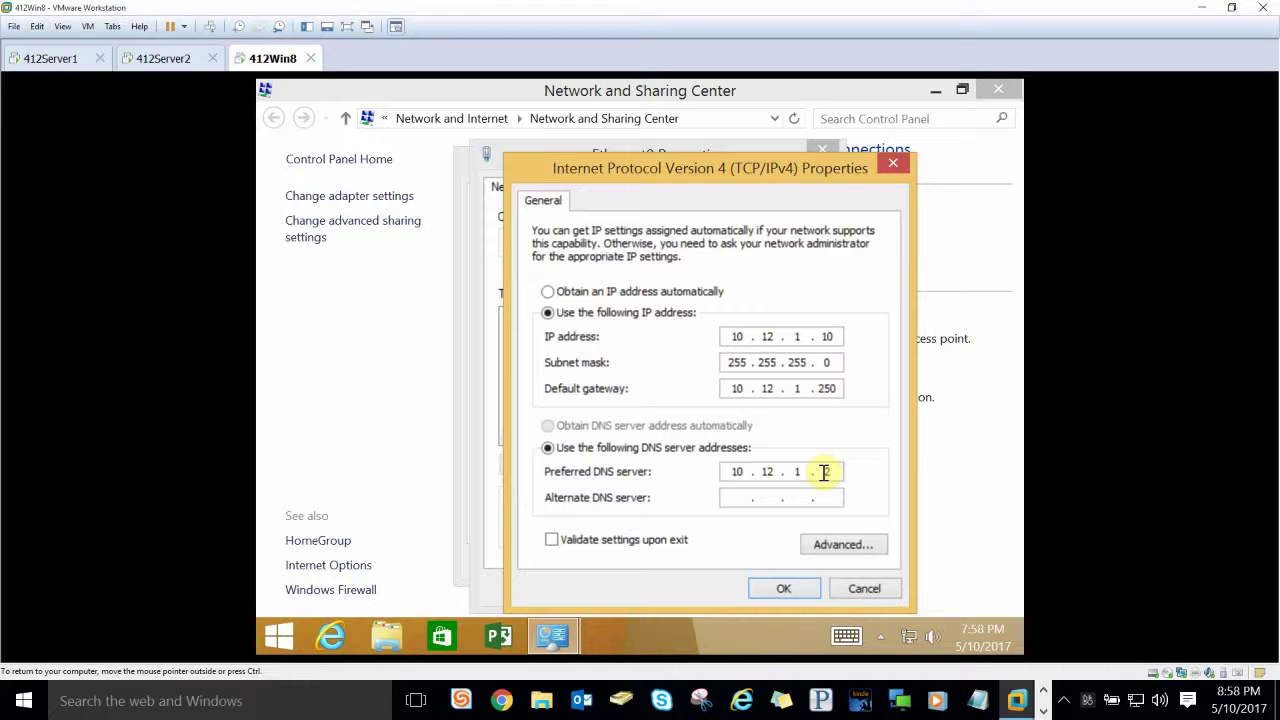
type("2")
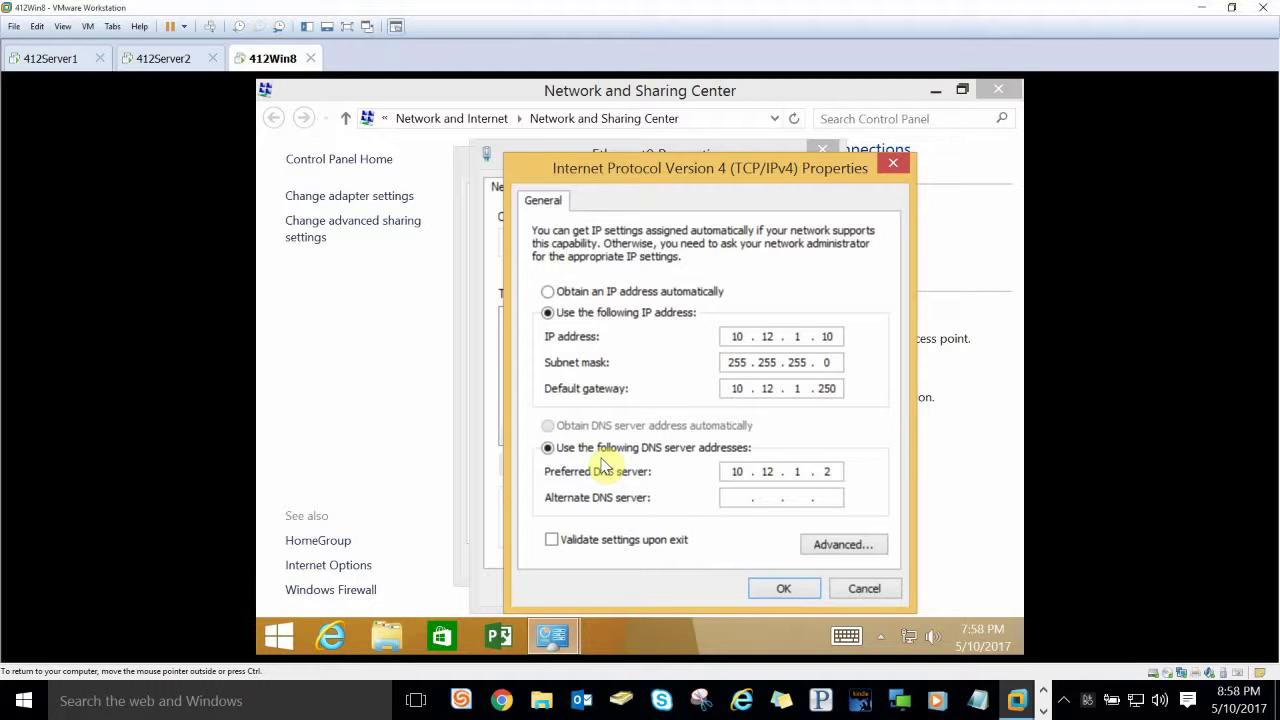
left_click(784, 590)
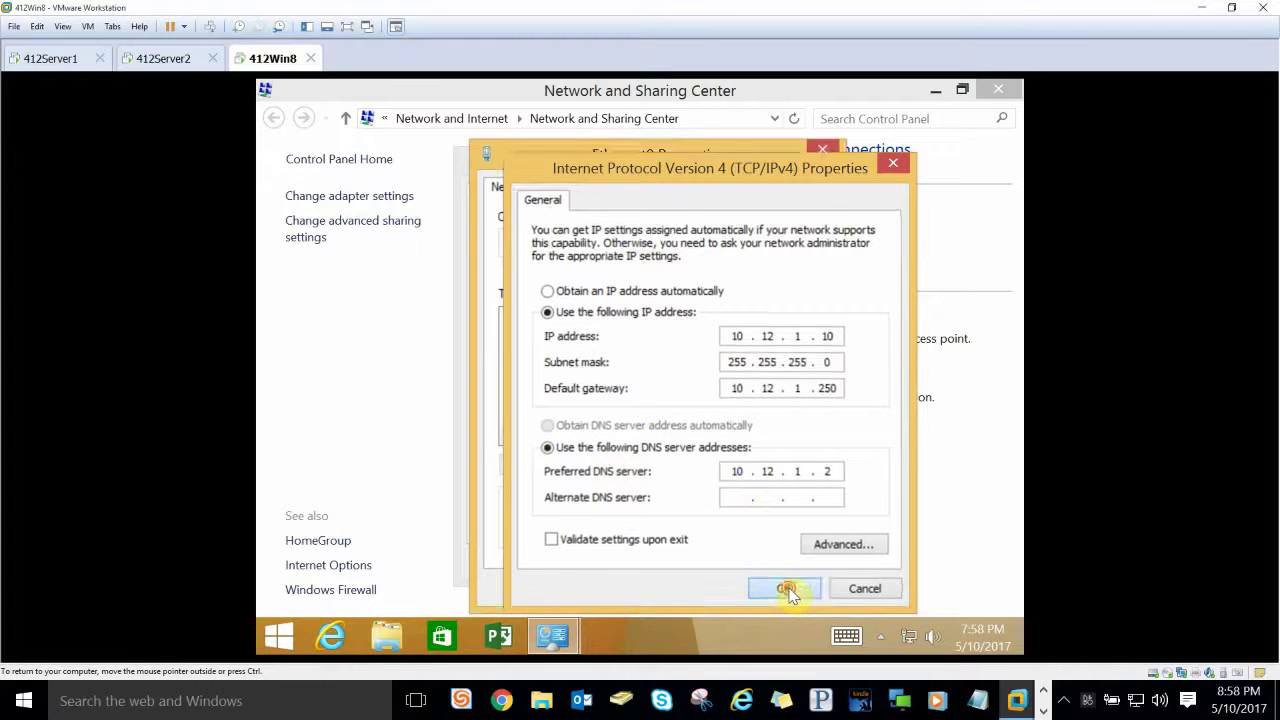
left_click(716, 590)
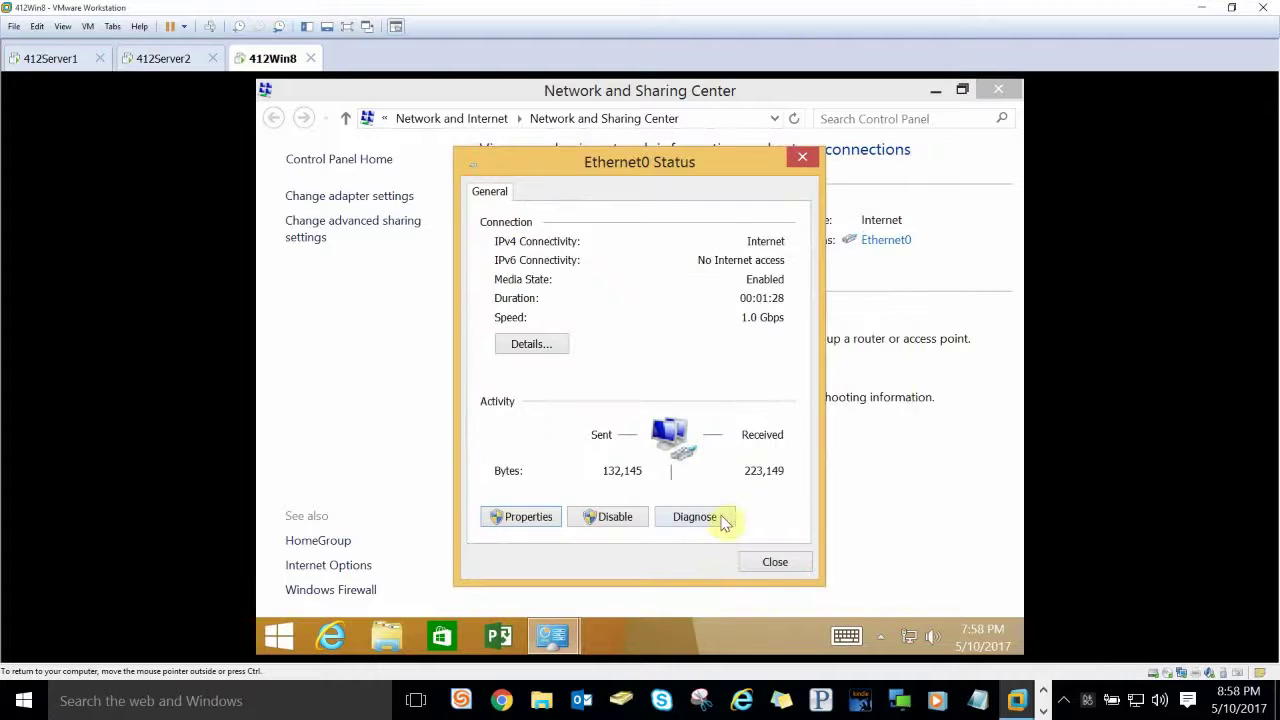
left_click(780, 561)
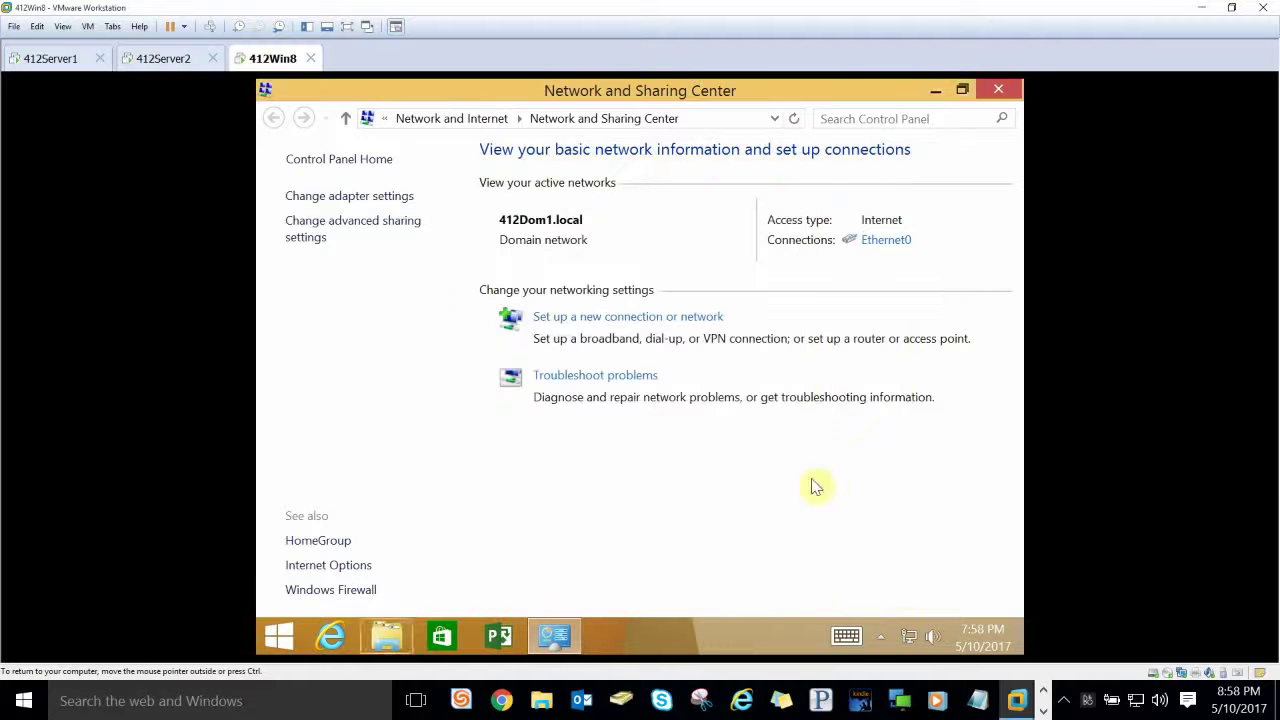
Step: Confirm in System properties that 412Win8 belongs to 412Dom1.local, then close back to the desktop
left_click(999, 94)
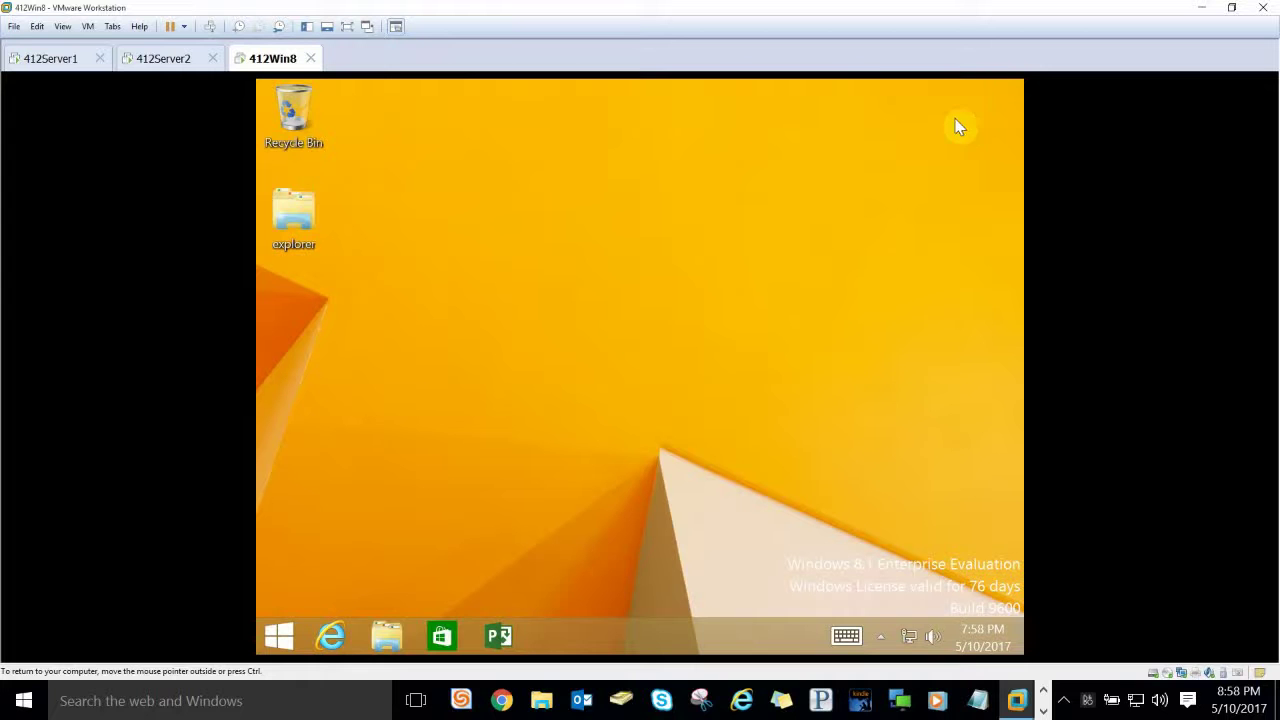
right_click(281, 651)
left_click(360, 355)
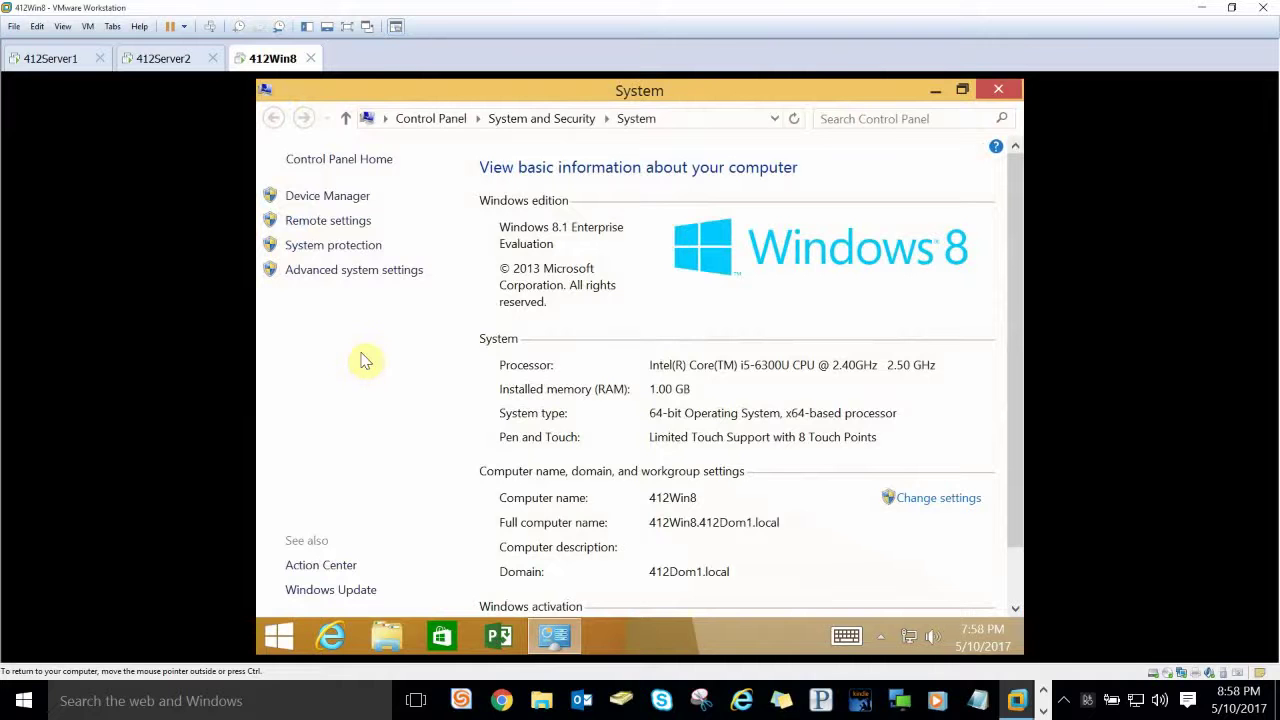
left_click(937, 498)
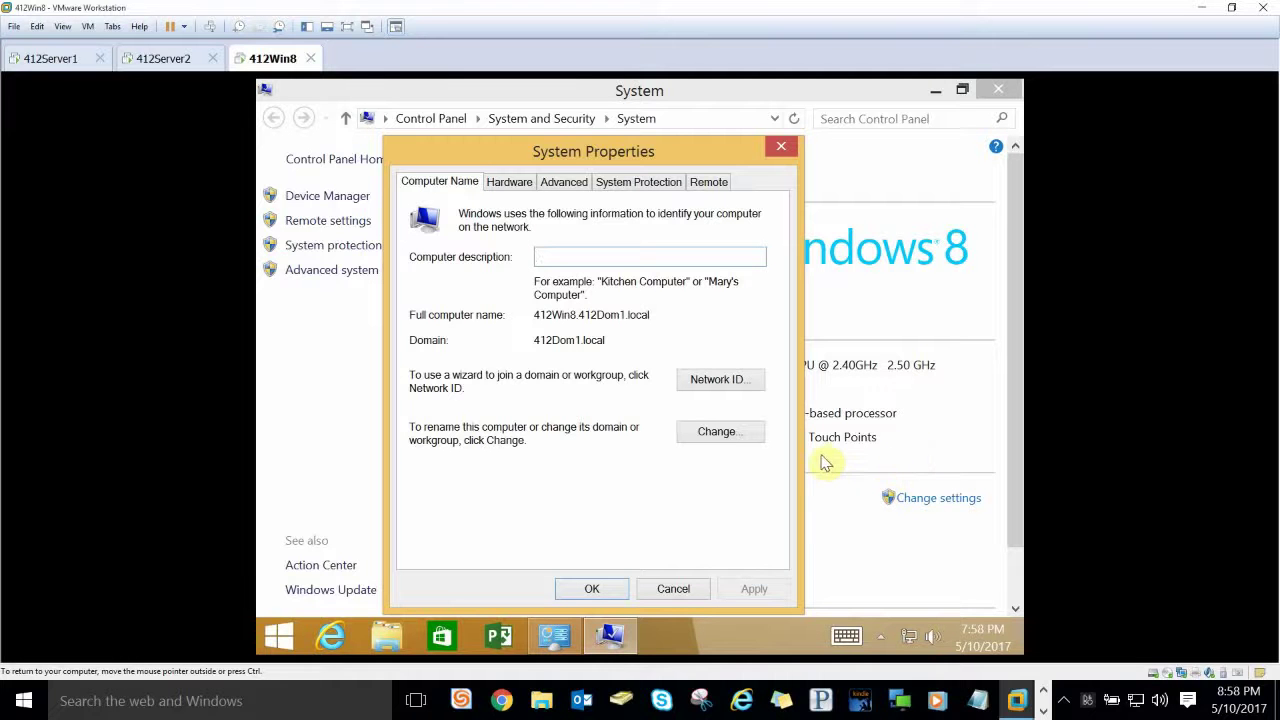
left_click(716, 431)
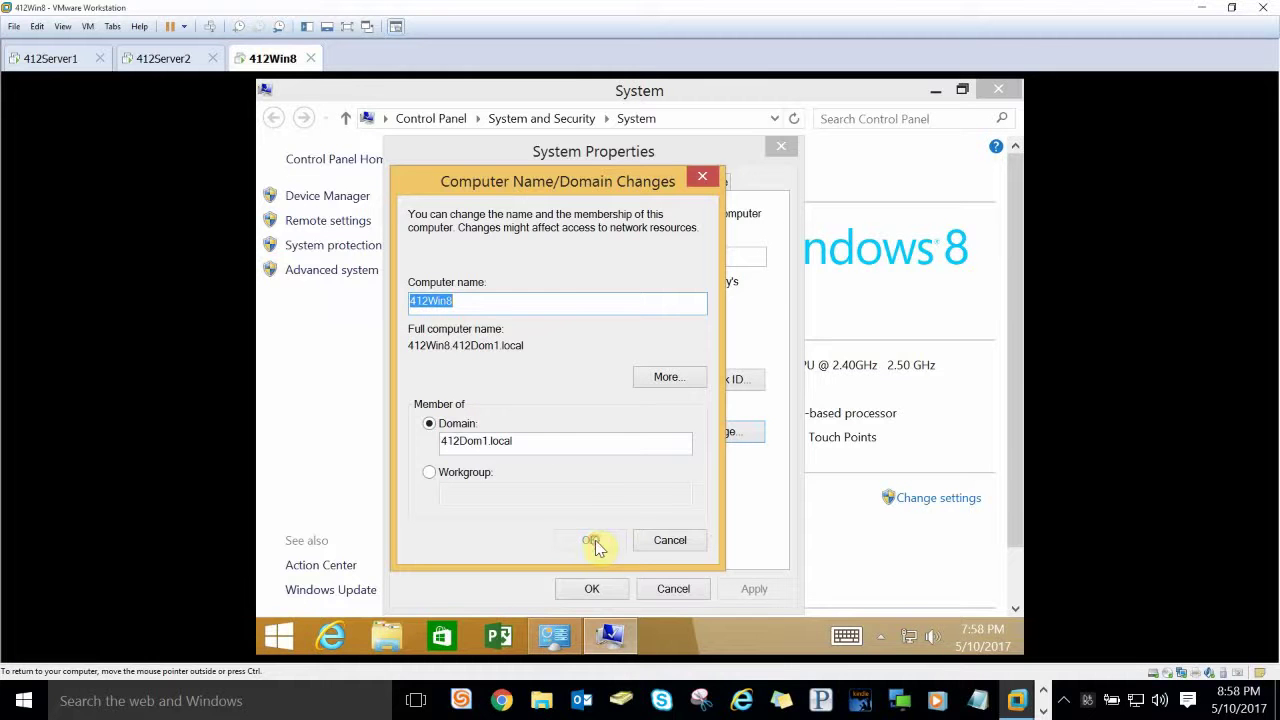
left_click(652, 538)
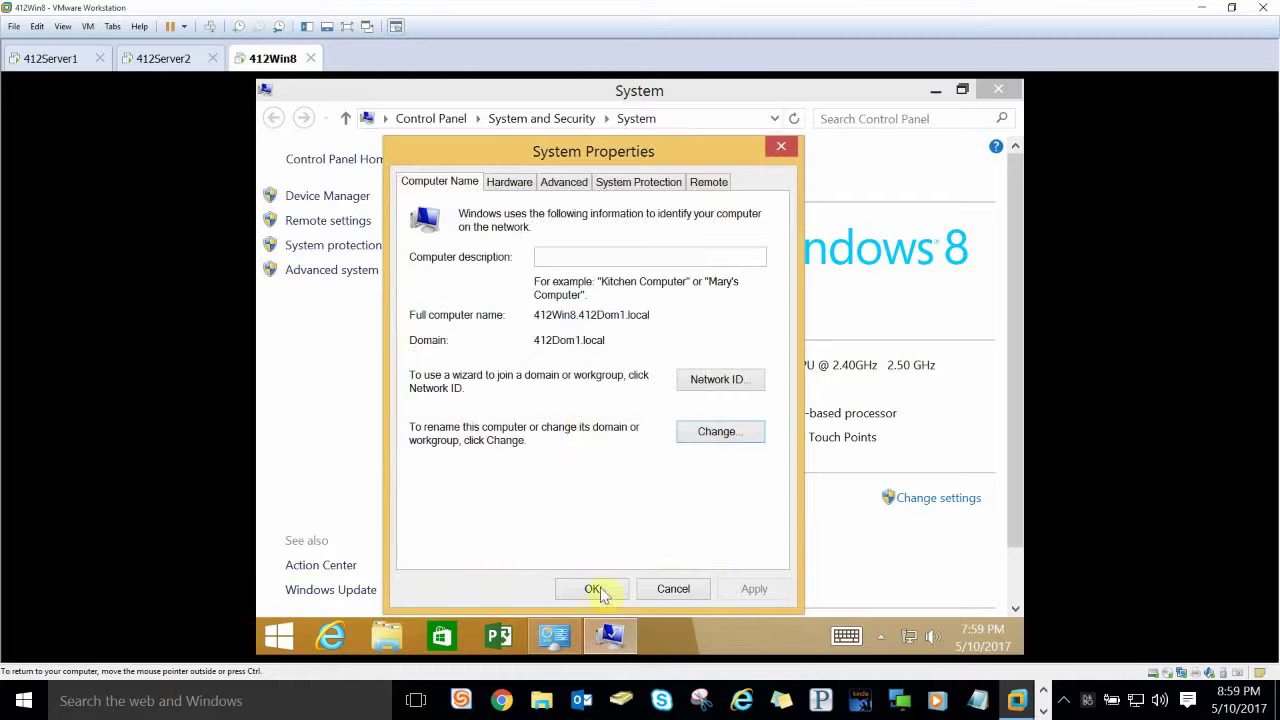
left_click(595, 590)
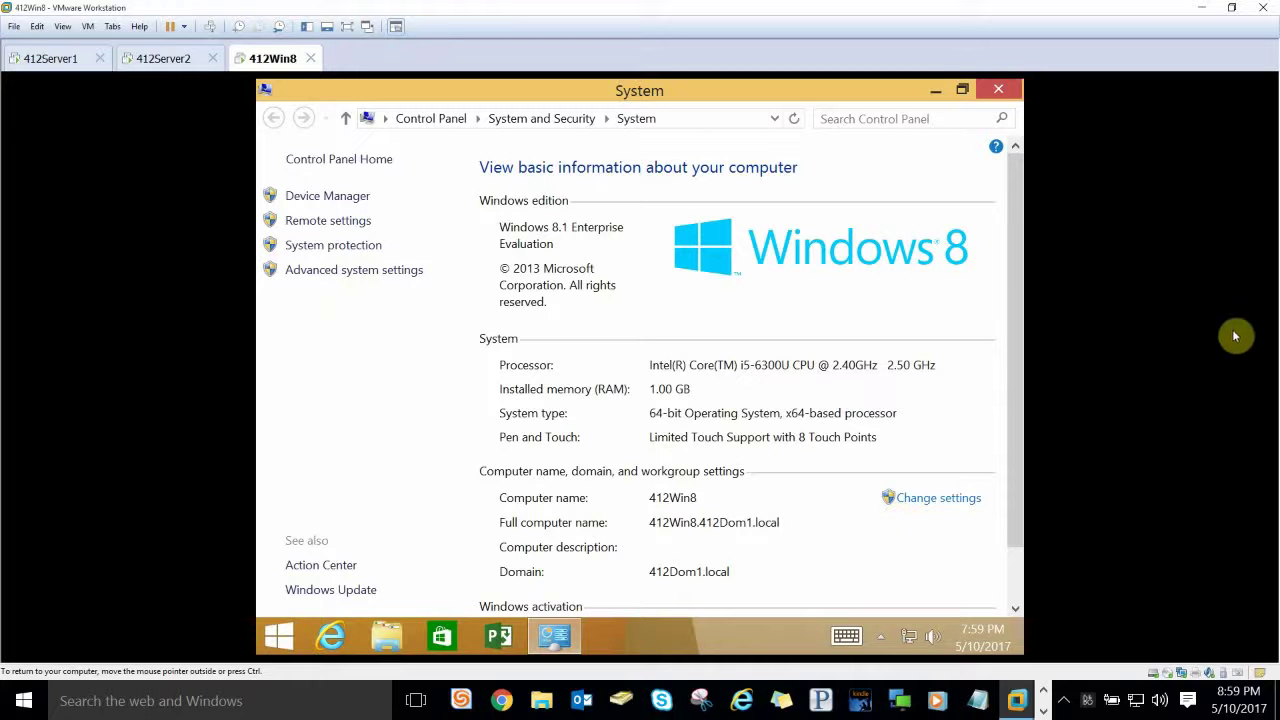
key("alt+F4")
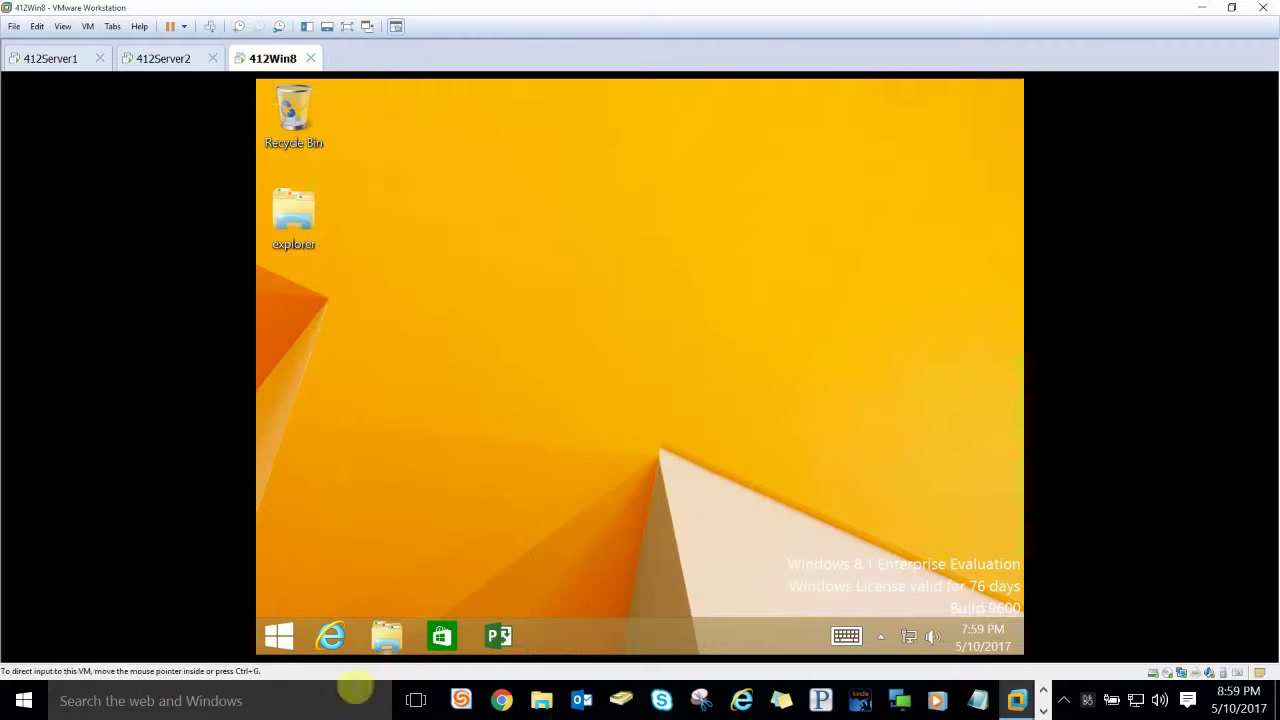
Step: Sign the current user out of Windows 8.1 from the Start screen
left_click(276, 634)
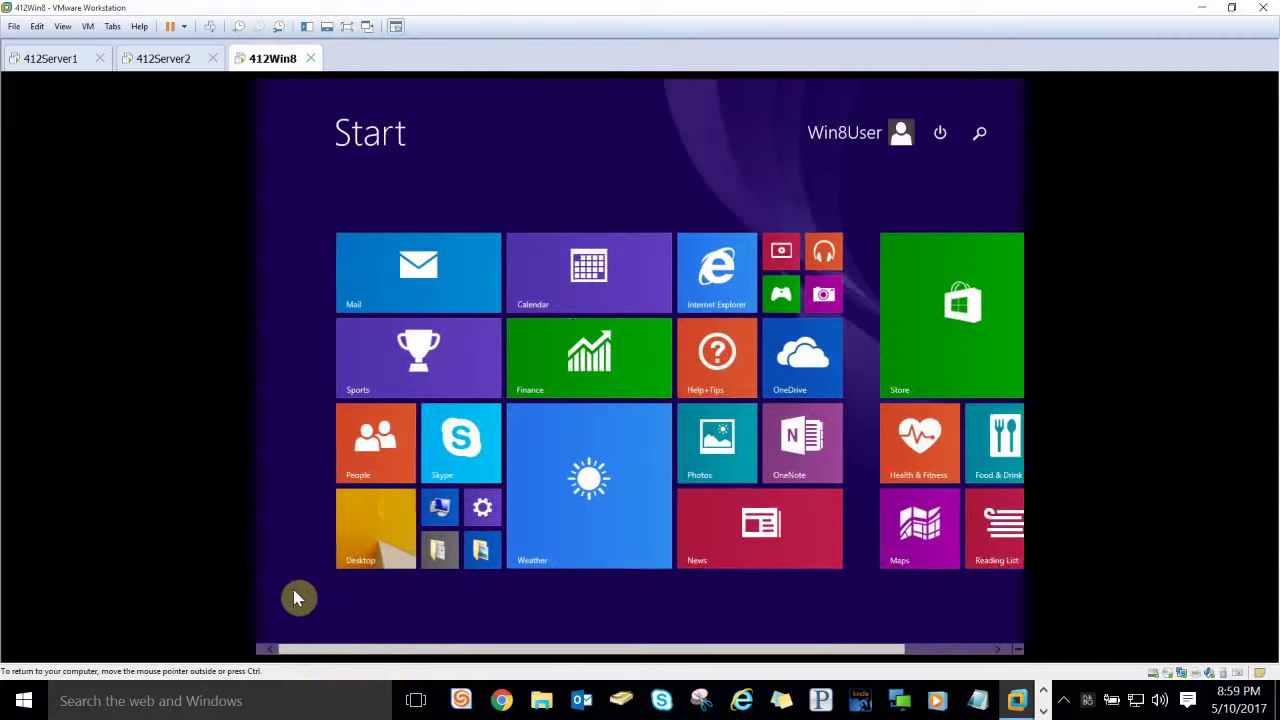
left_click(877, 140)
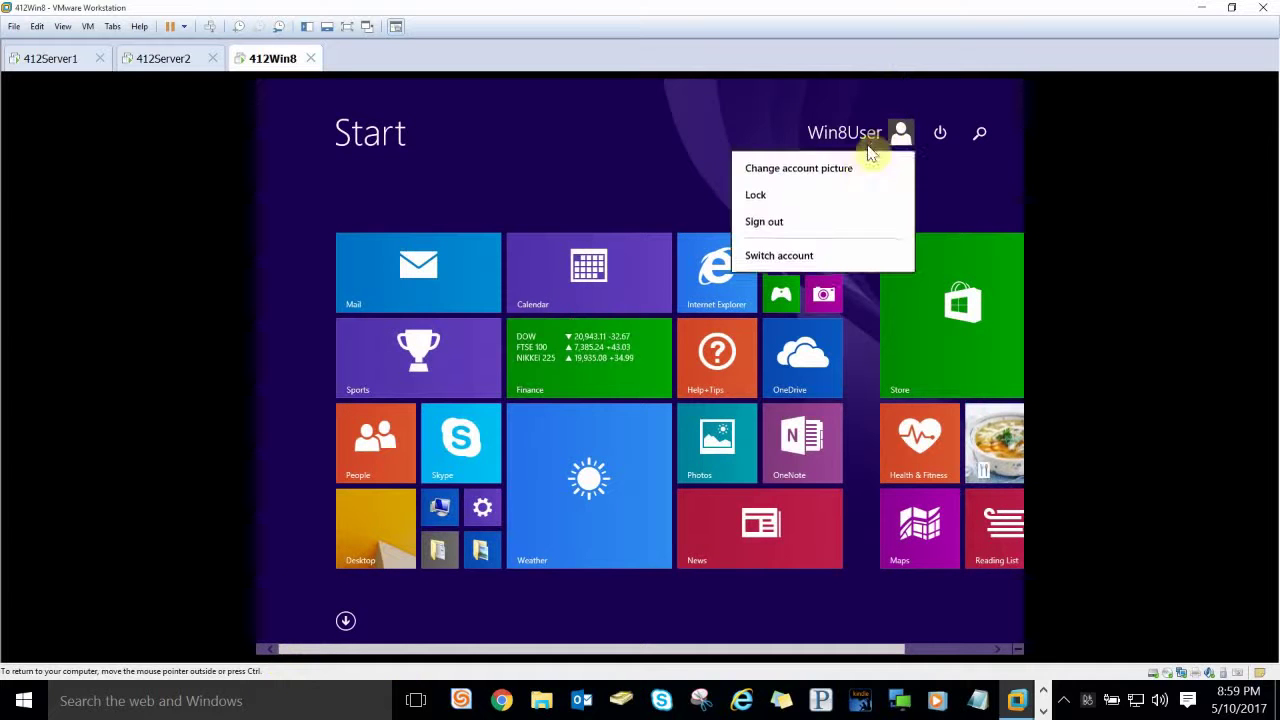
left_click(765, 230)
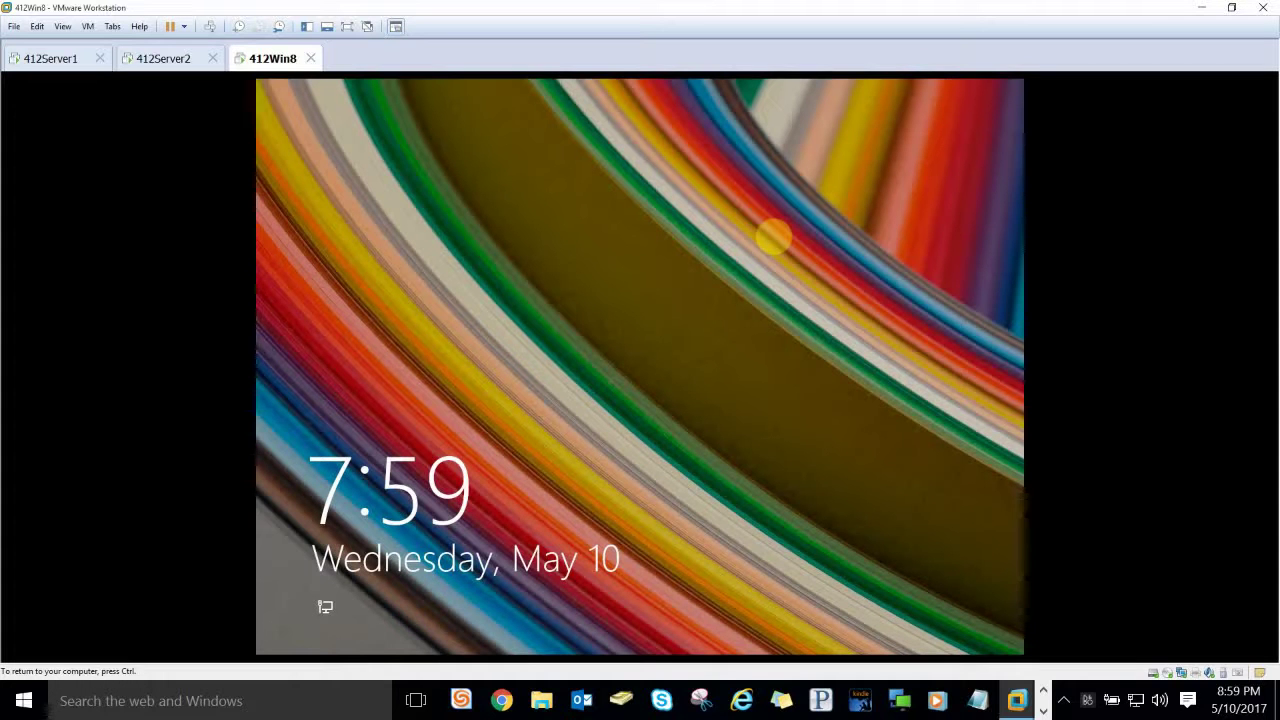
Step: Sign in as the domain's accounting user with its password
left_click(455, 200)
left_click(688, 335)
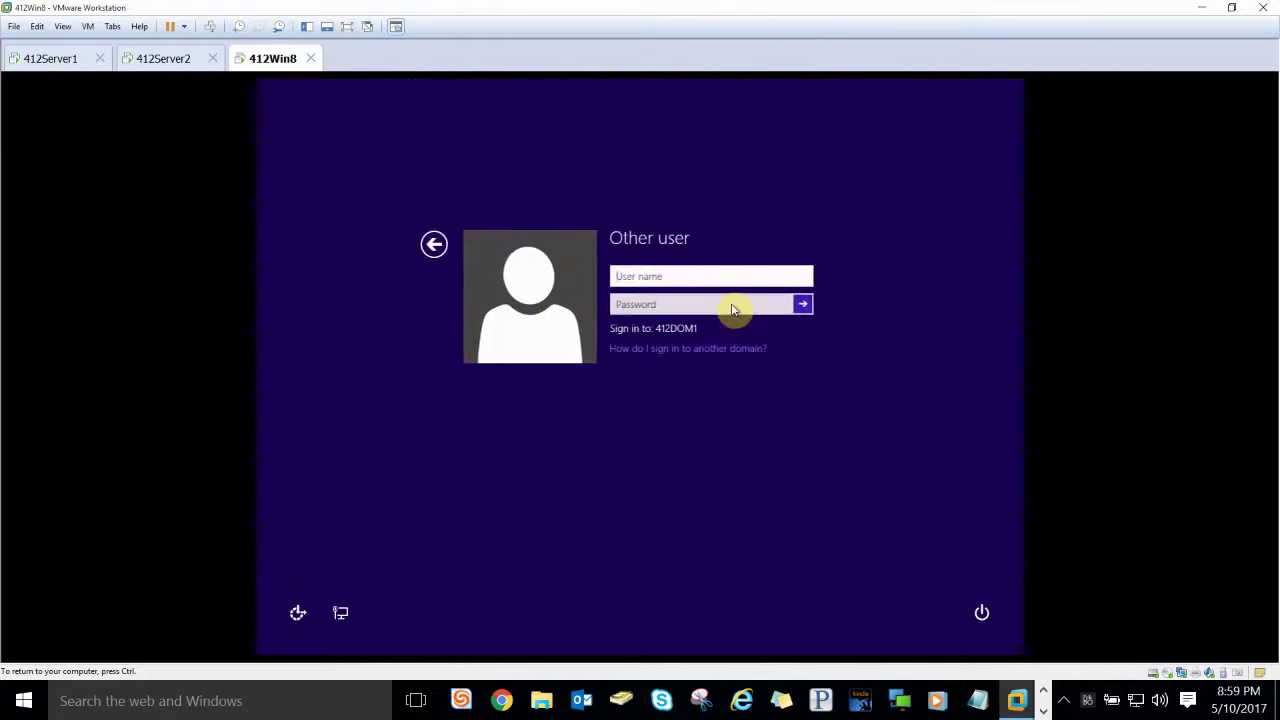
left_click(750, 277)
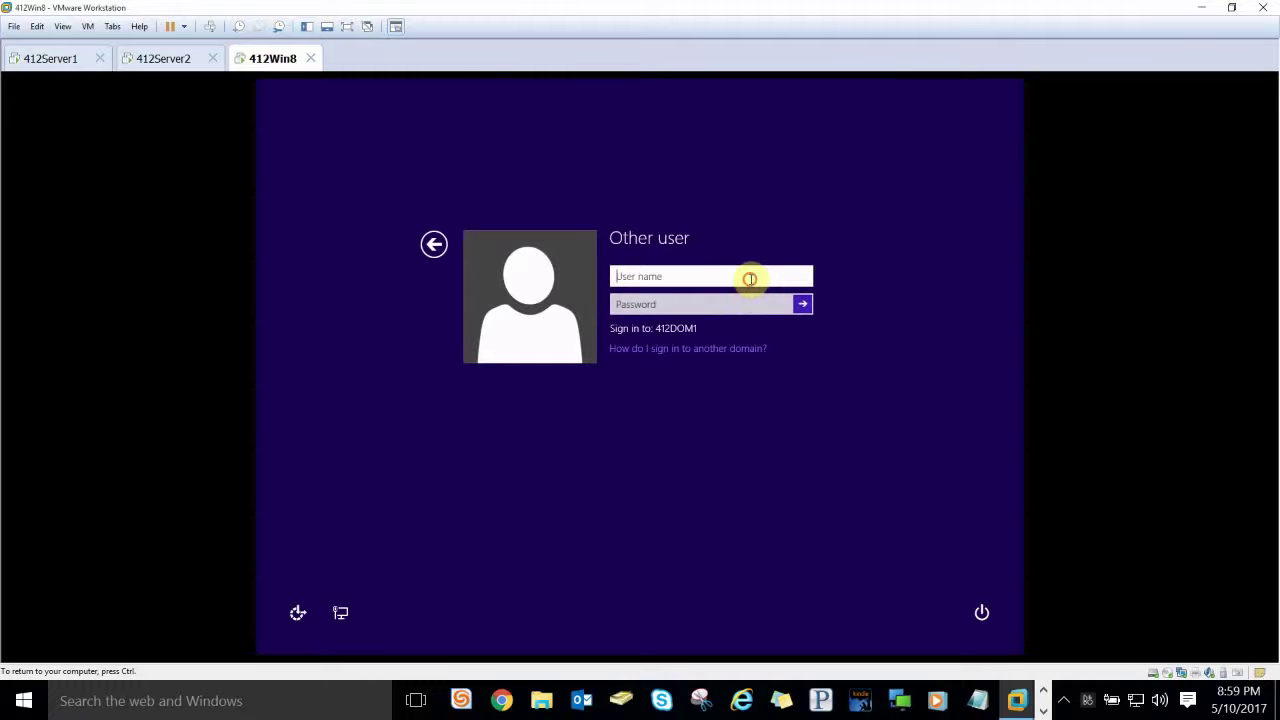
type("accounting1")
key("Tab")
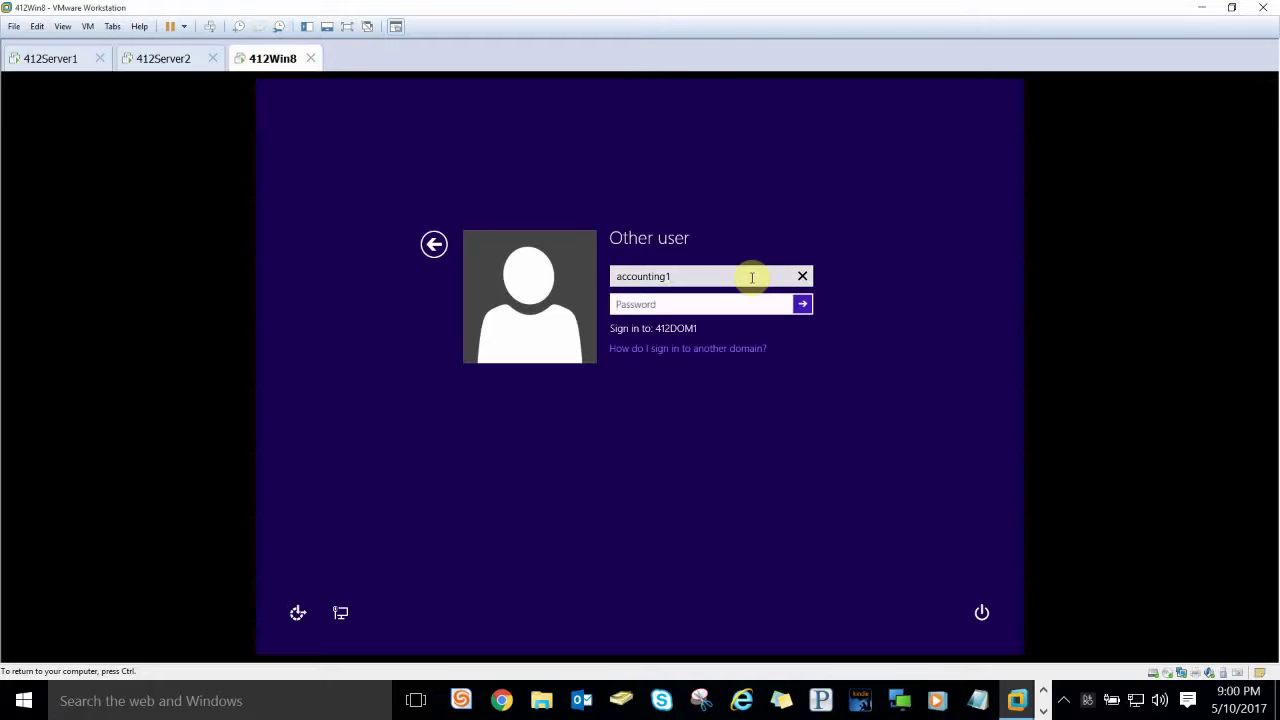
type("••••••••••")
key("Return")
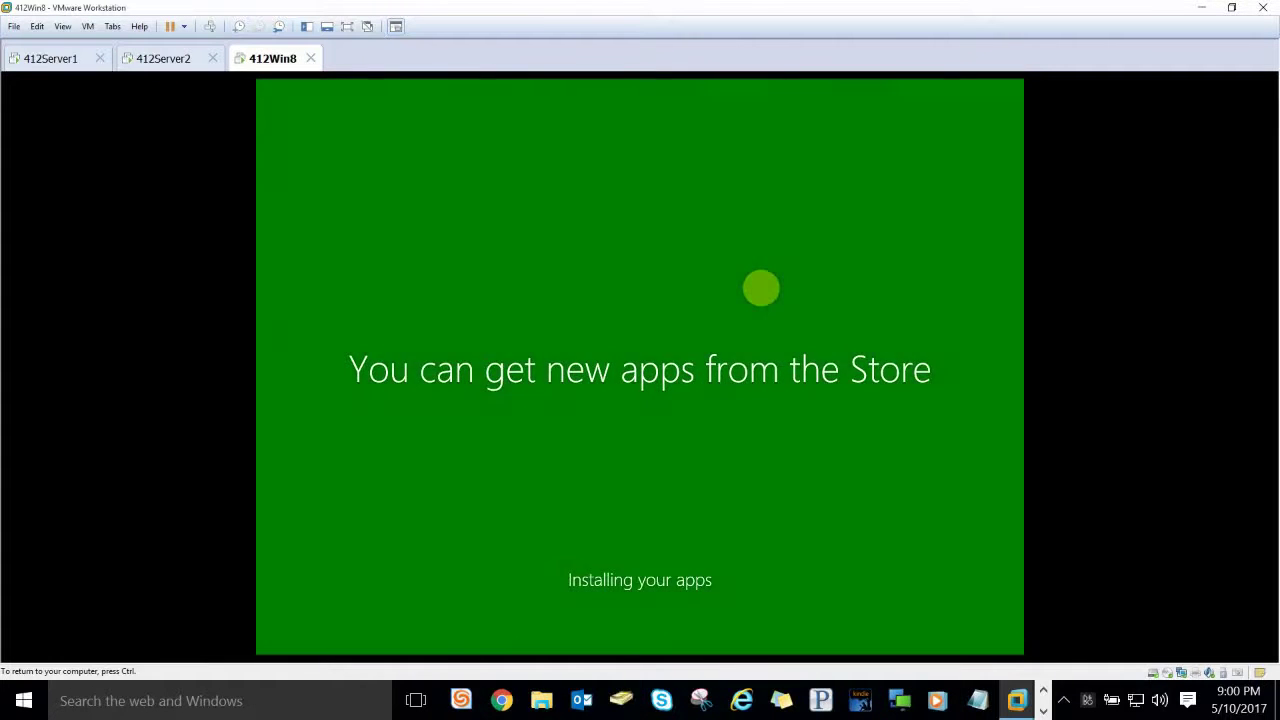
Step: Once the desktop appears, open the Run box from the Start button's quick menu
key("ctrl+alt")
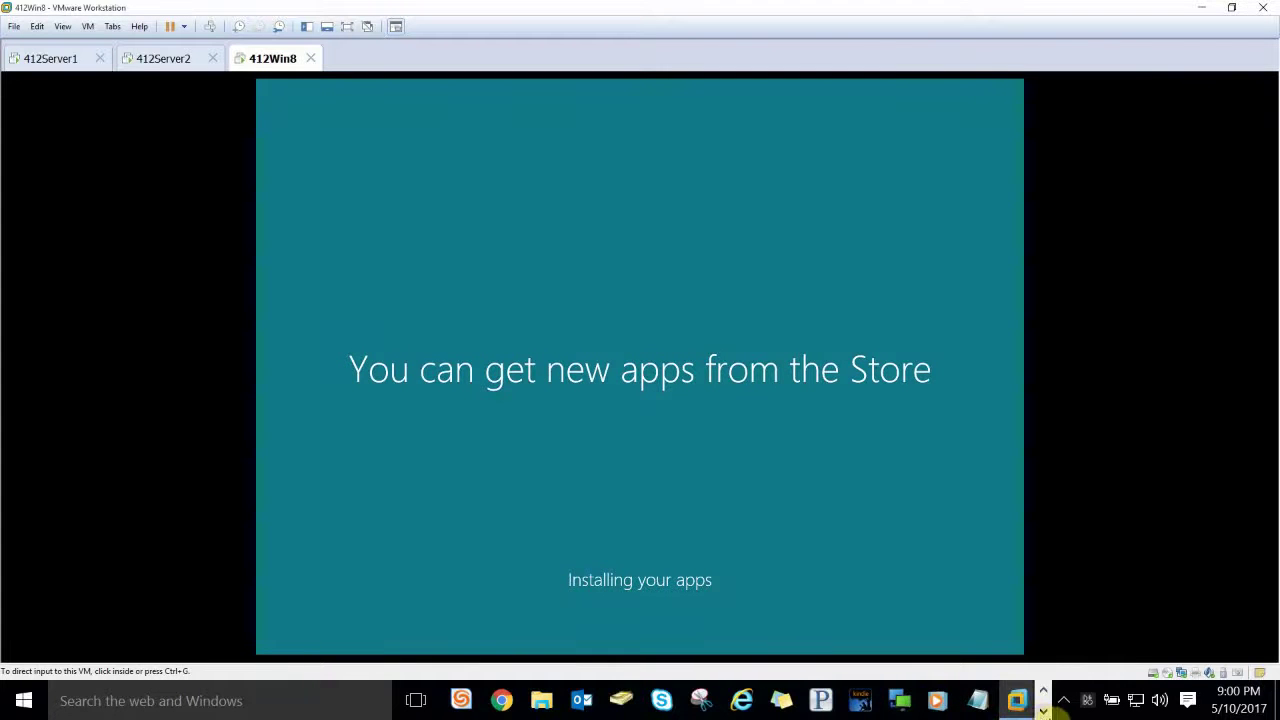
left_click(465, 700)
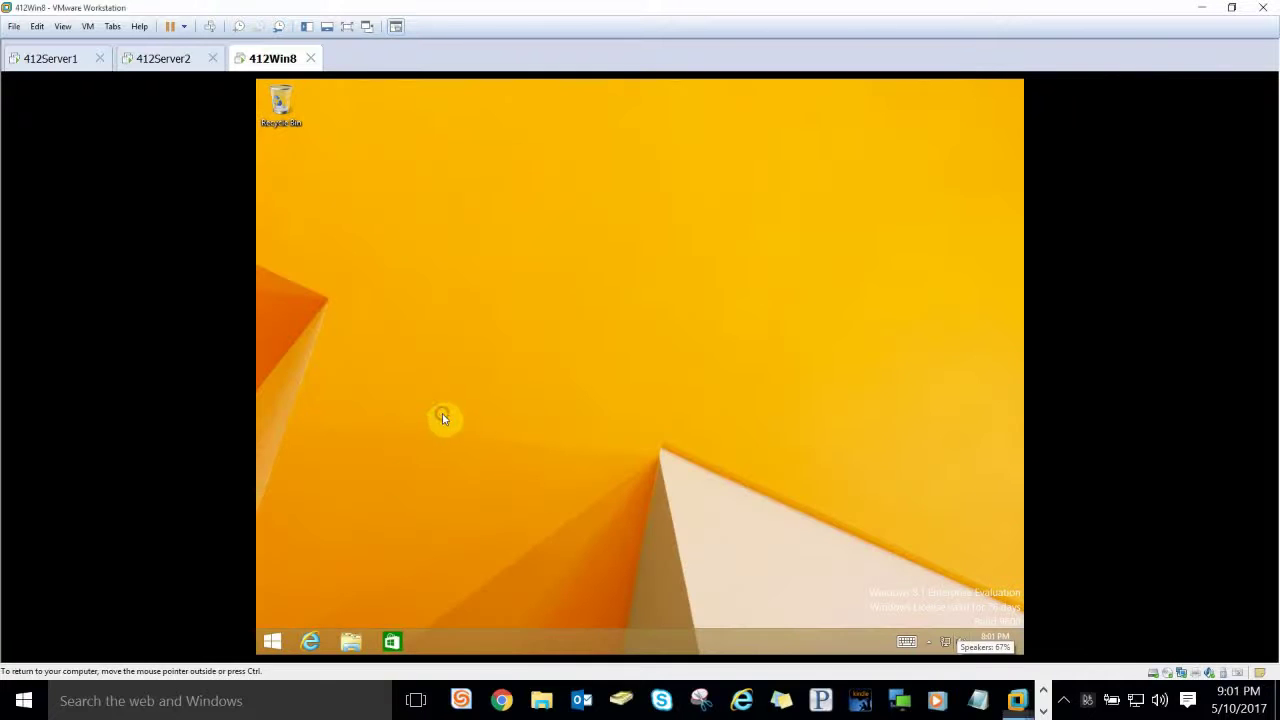
right_click(272, 641)
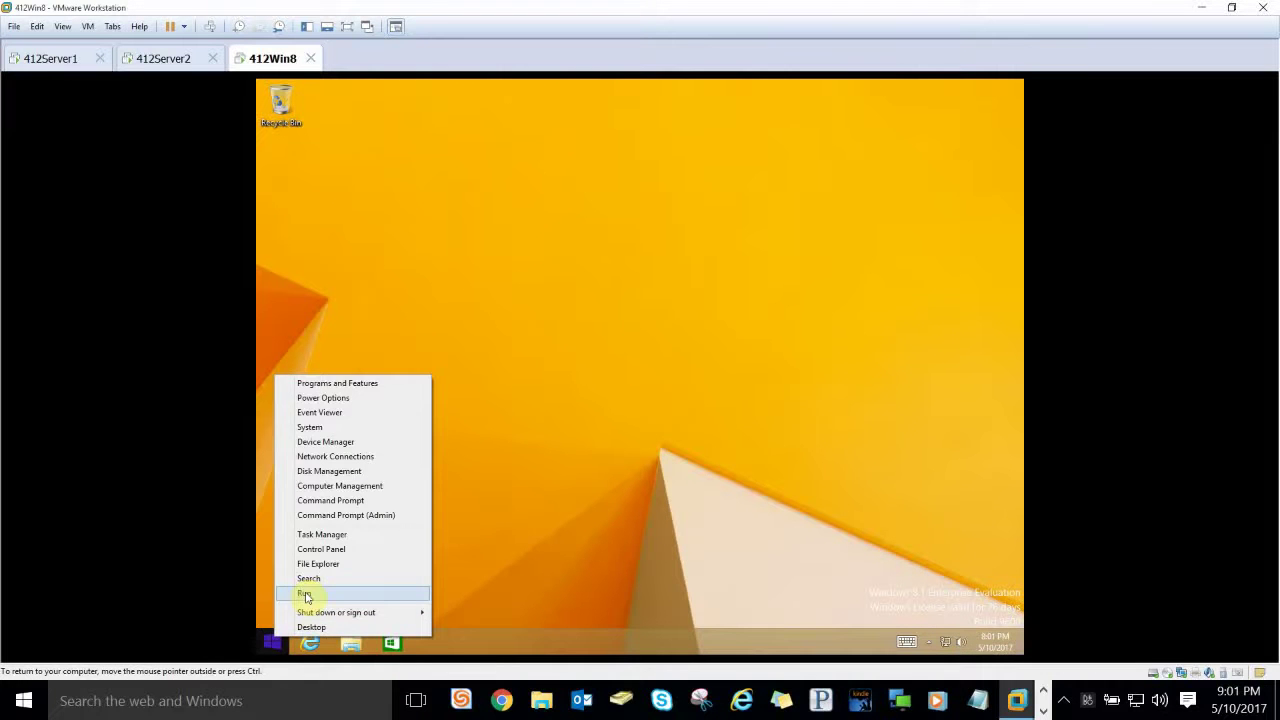
left_click(301, 597)
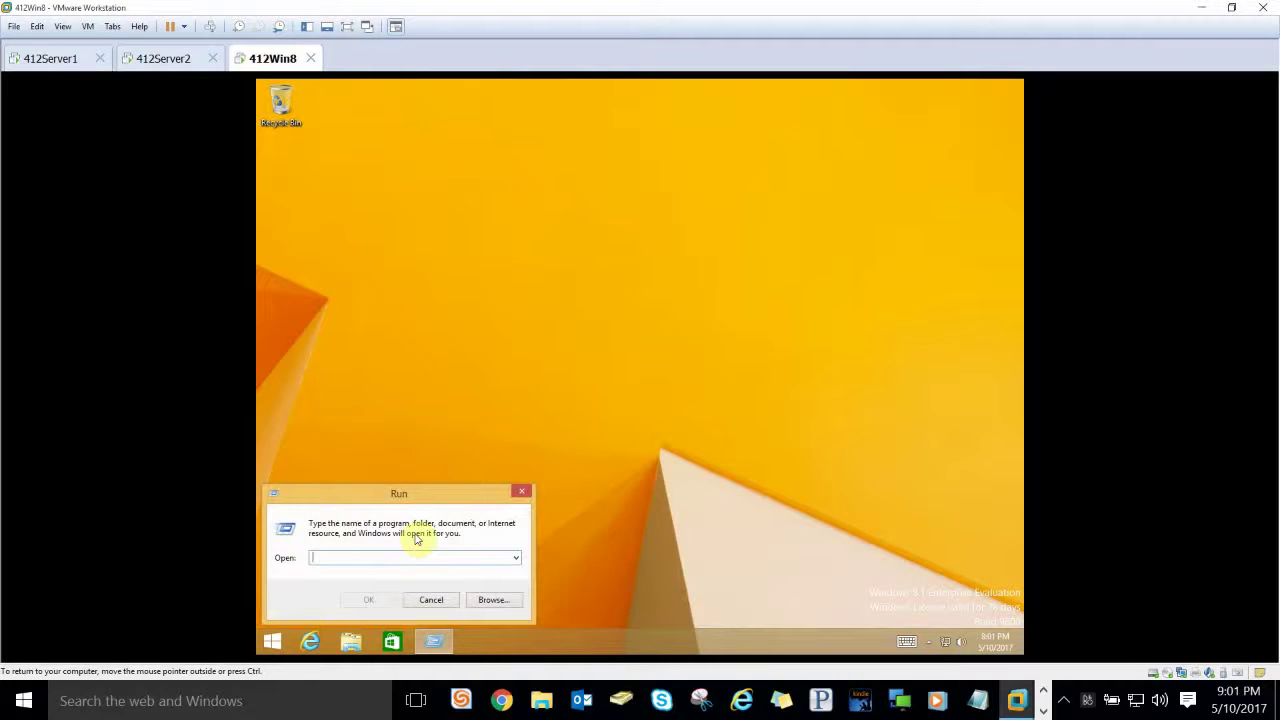
Step: Launch cmd and run whoami /claims, confirming department Accounting, then close the prompt
type("cmd")
key("Return")
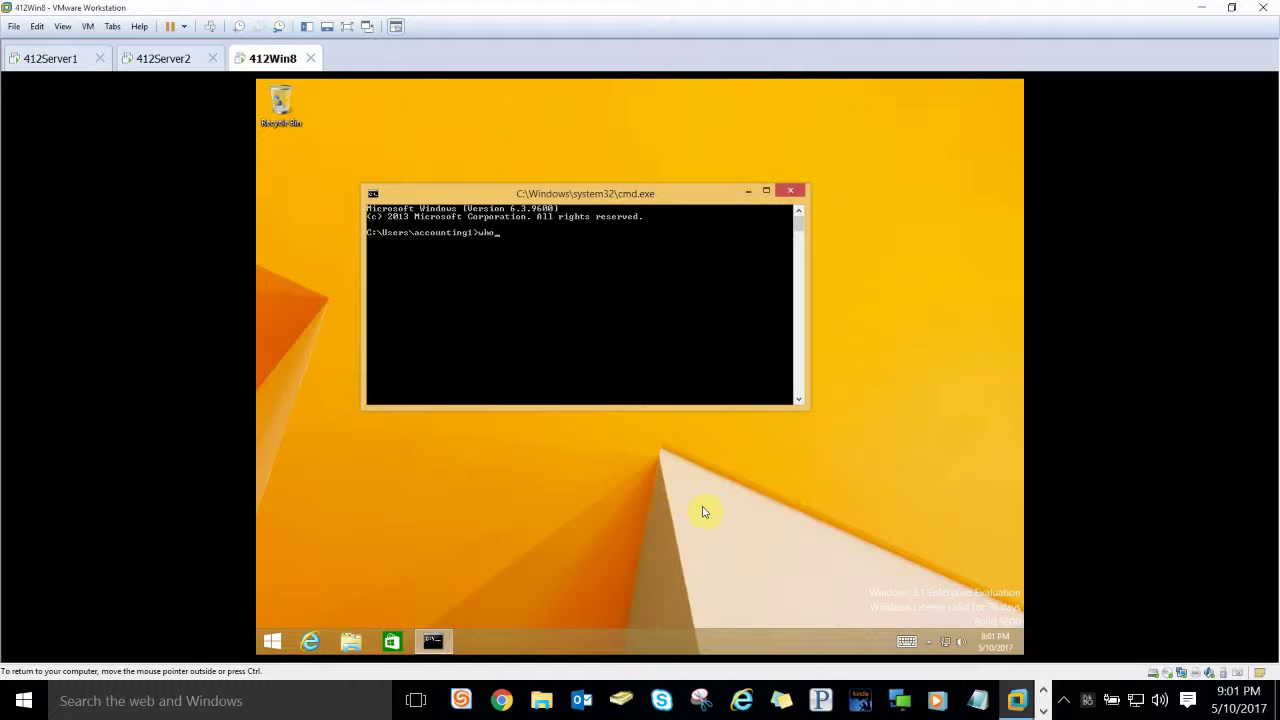
type("ami")
type("/claims")
key("Return")
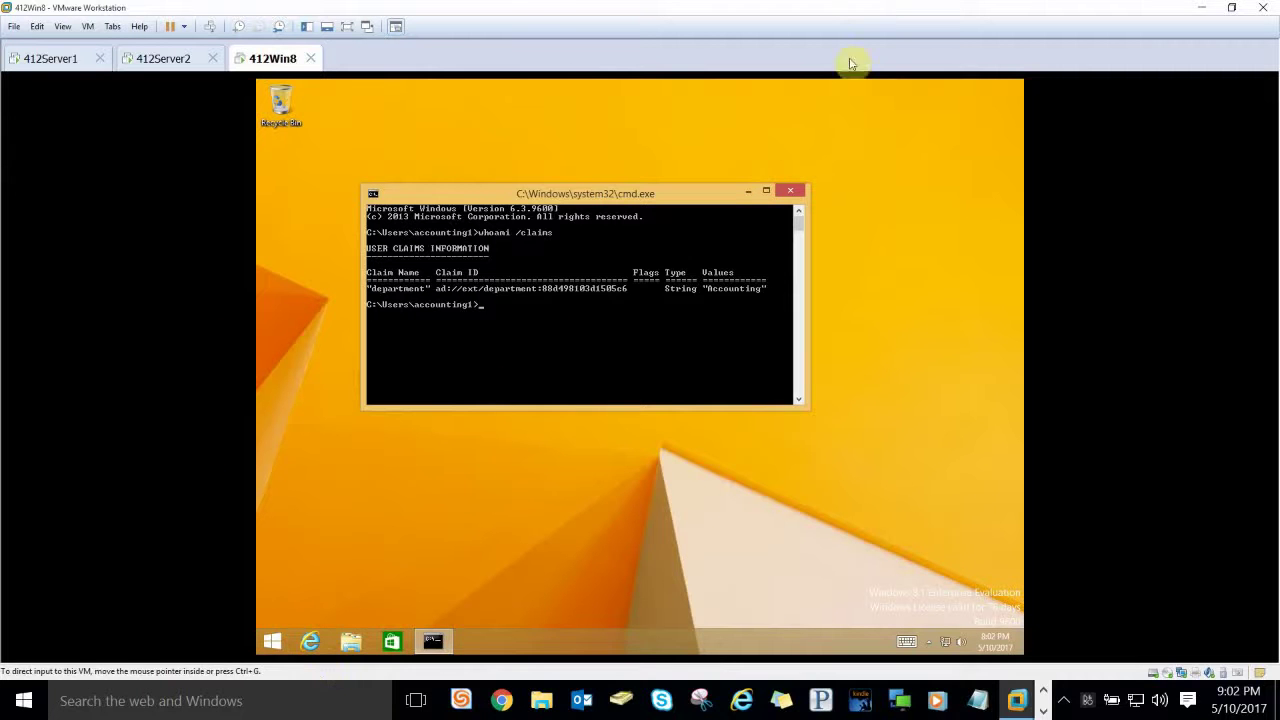
left_click(790, 191)
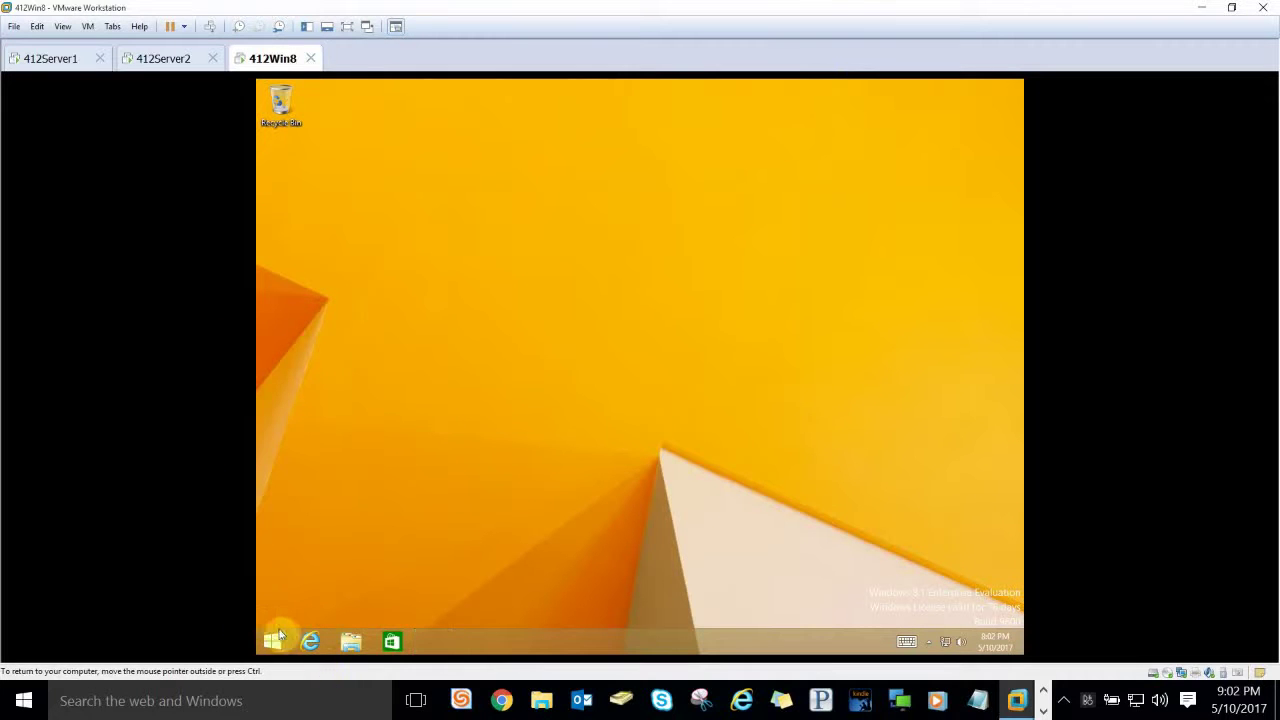
right_click(272, 640)
left_click(309, 585)
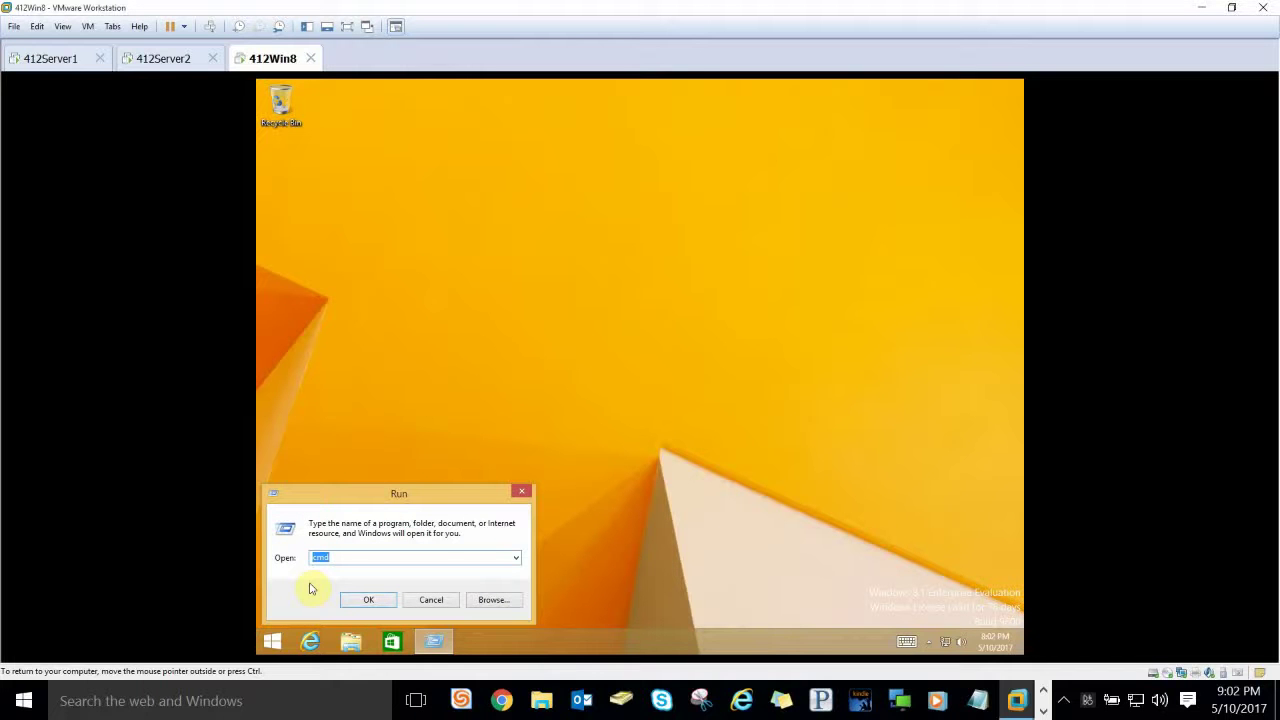
type("\\\\412Server1")
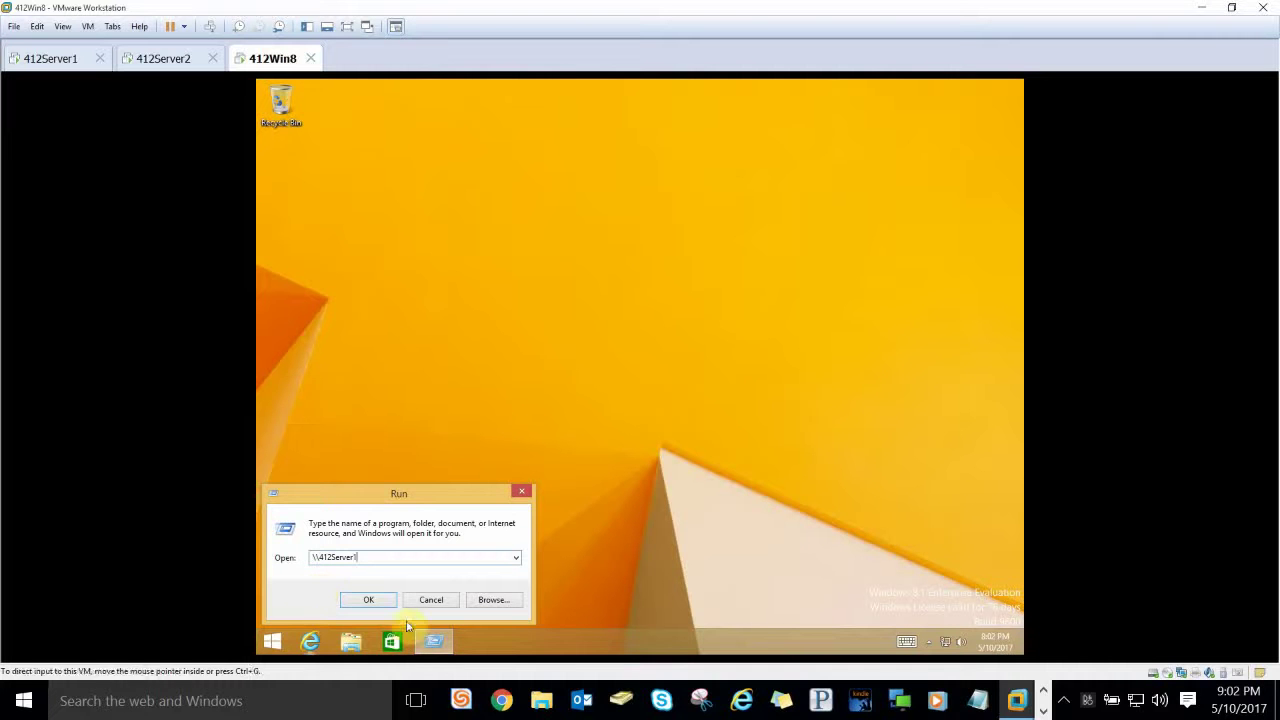
left_click(368, 599)
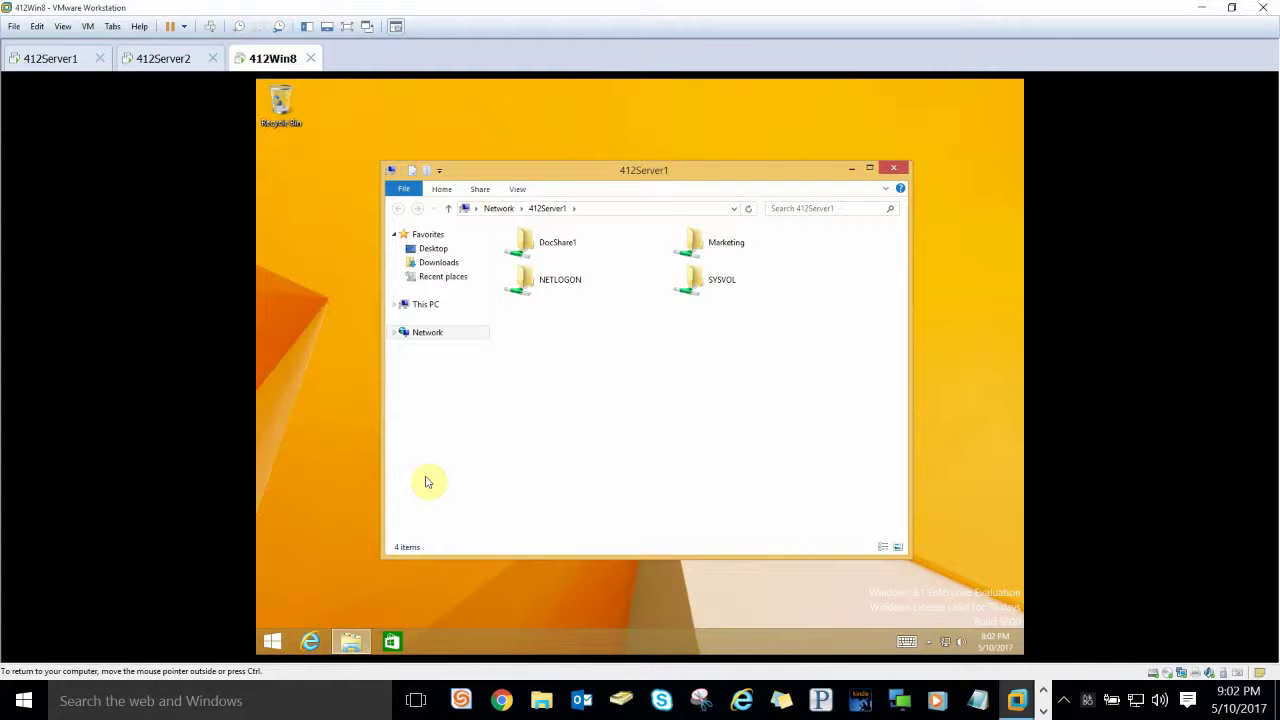
double_click(716, 246)
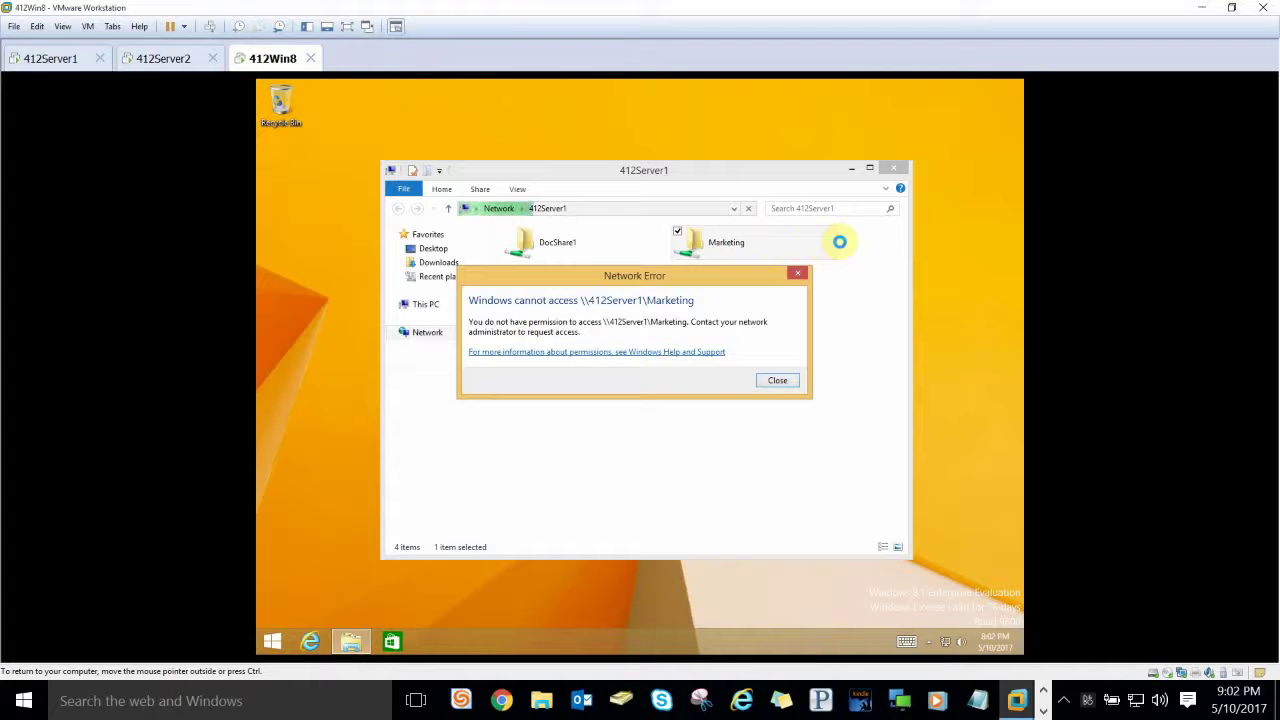
left_click(777, 380)
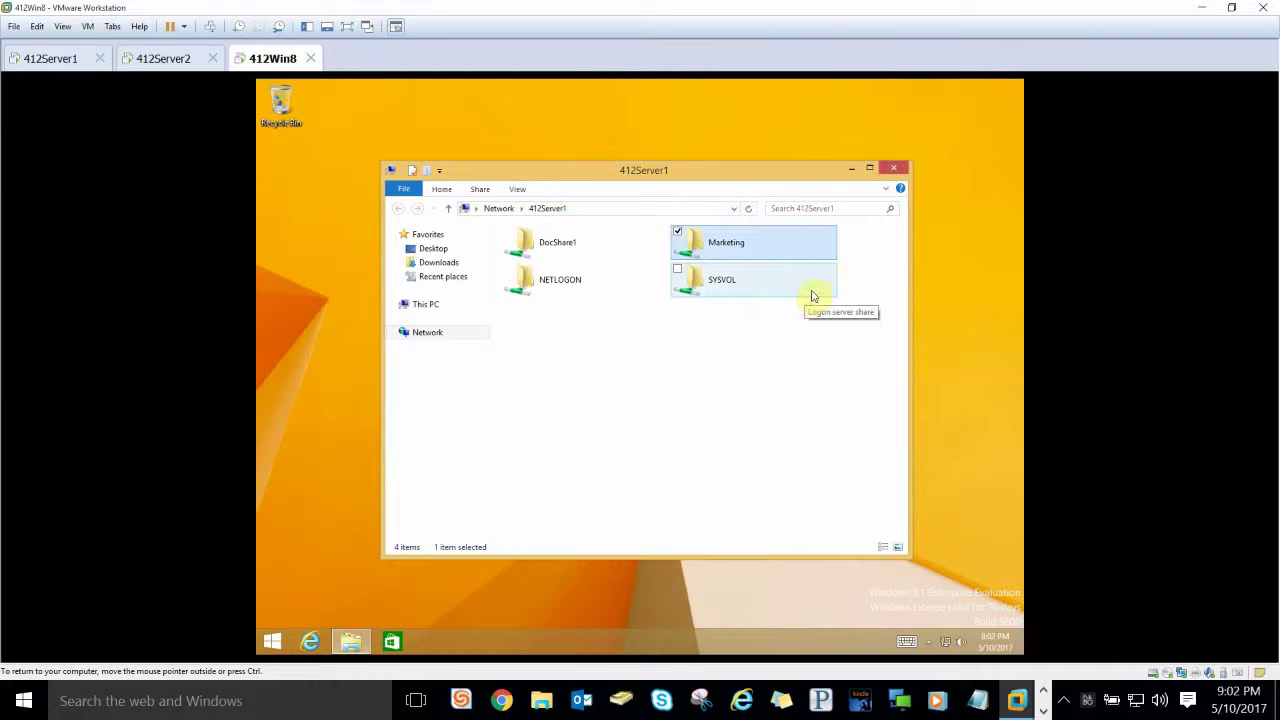
left_click(893, 167)
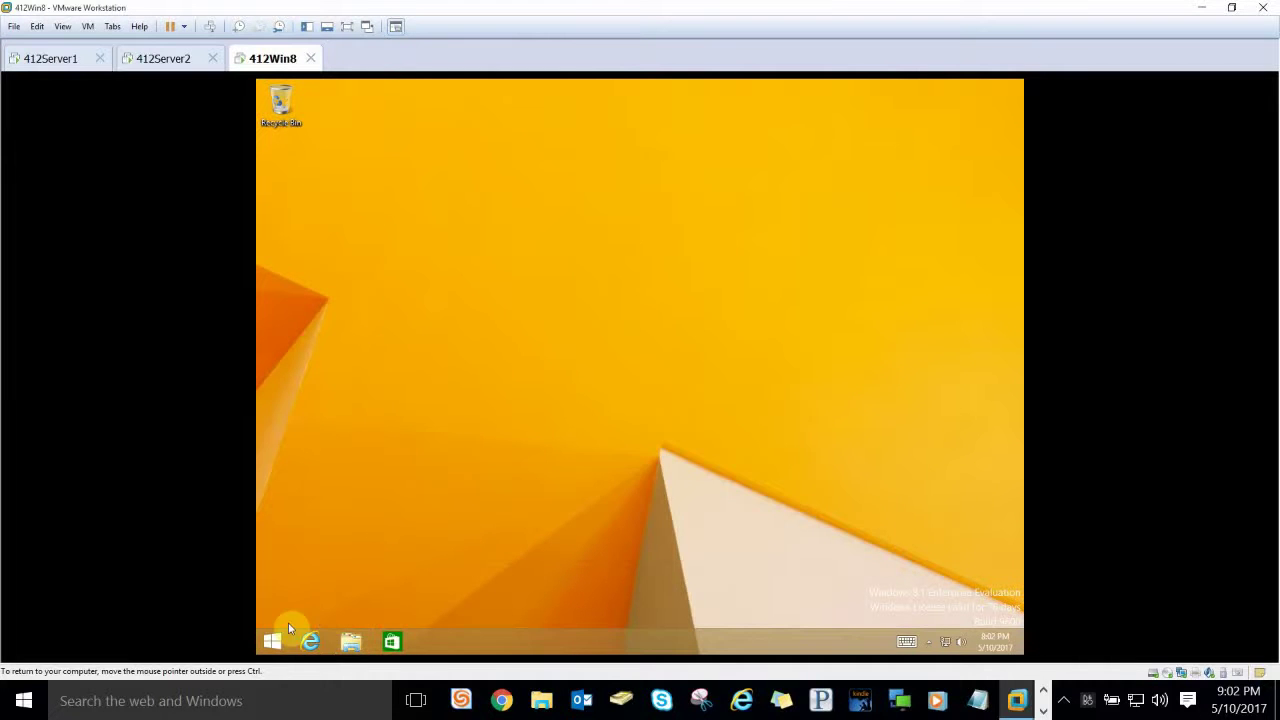
Step: Sign the accounting user out from the Start screen
left_click(272, 645)
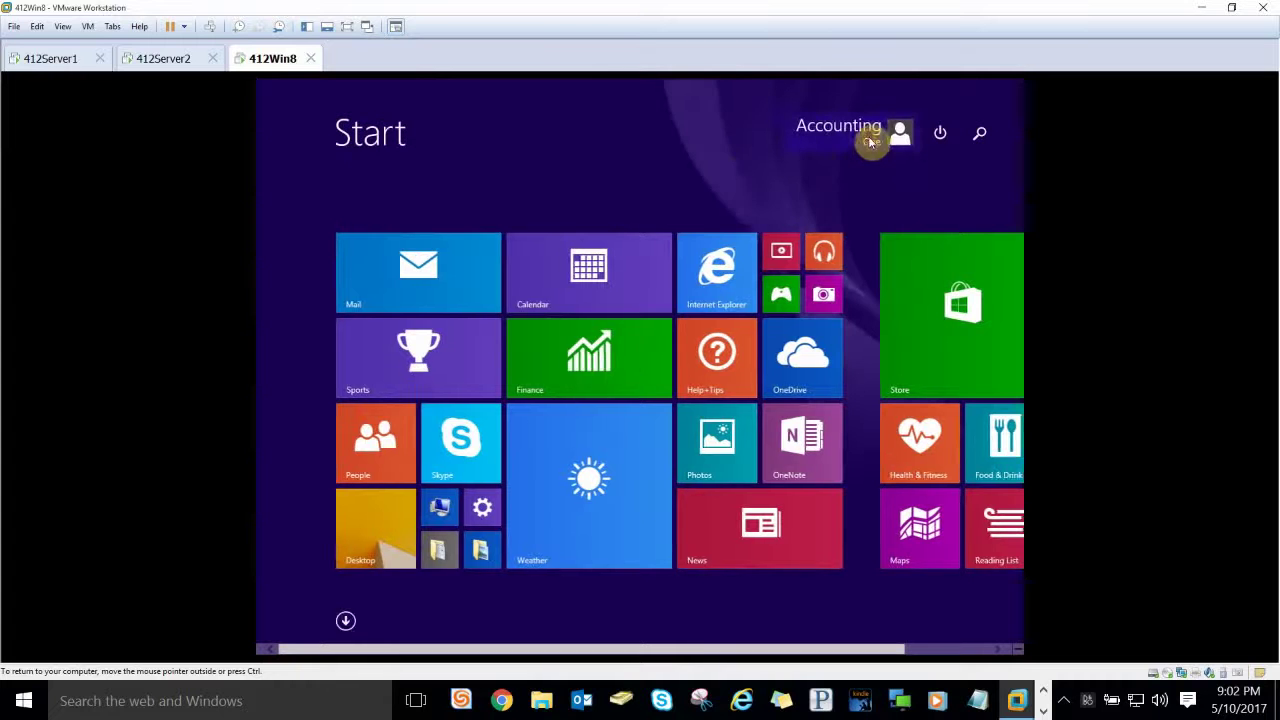
left_click(872, 143)
left_click(770, 223)
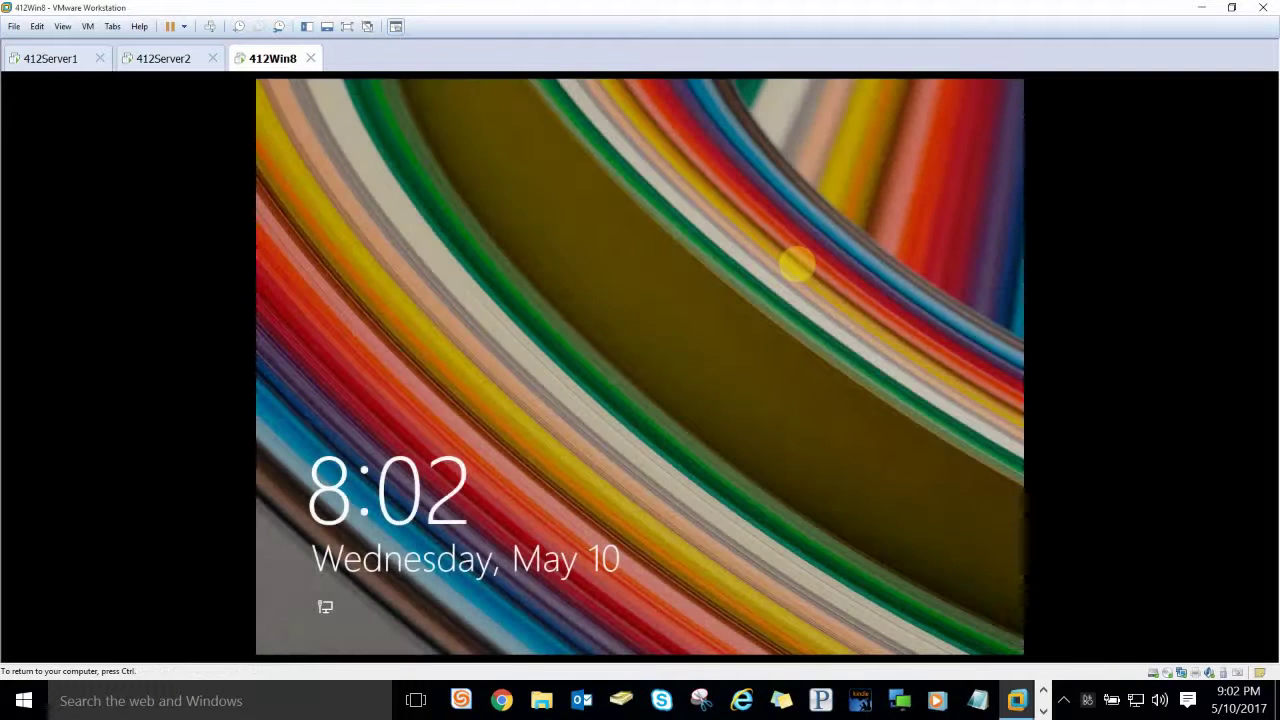
Step: Sign in as the domain's marketing user with its password
left_click(594, 337)
left_click(740, 350)
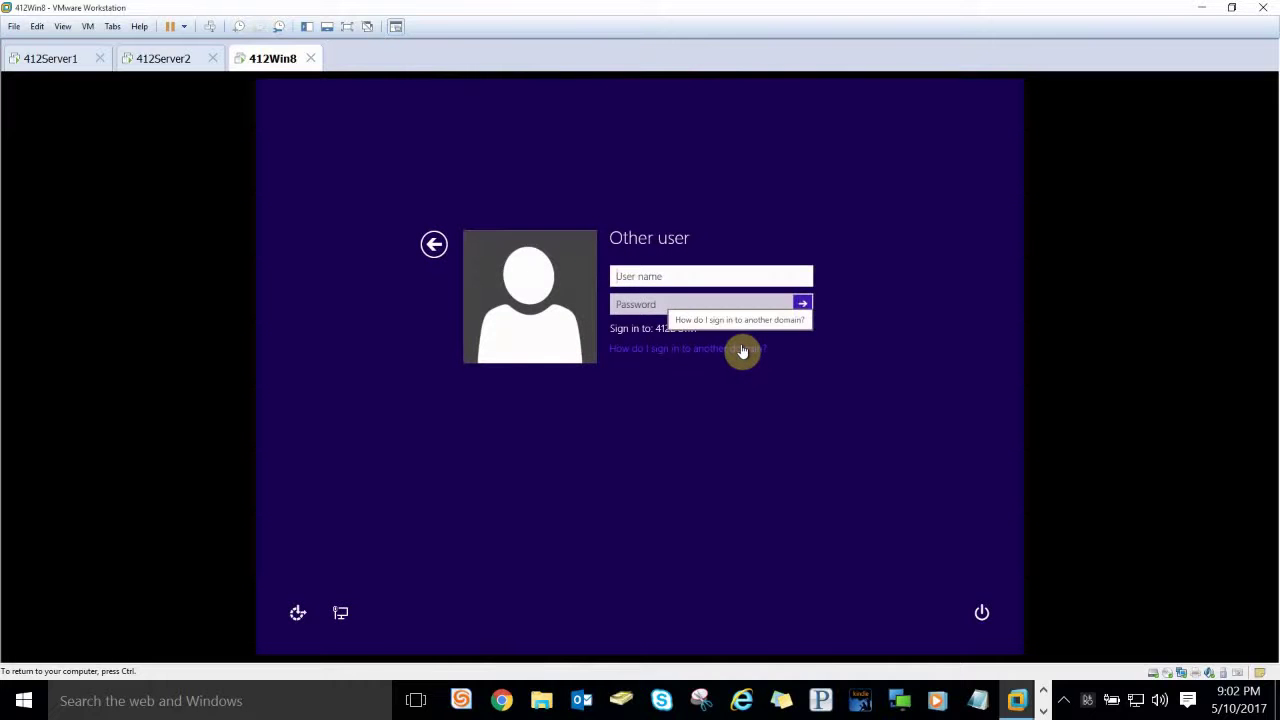
type("marketi")
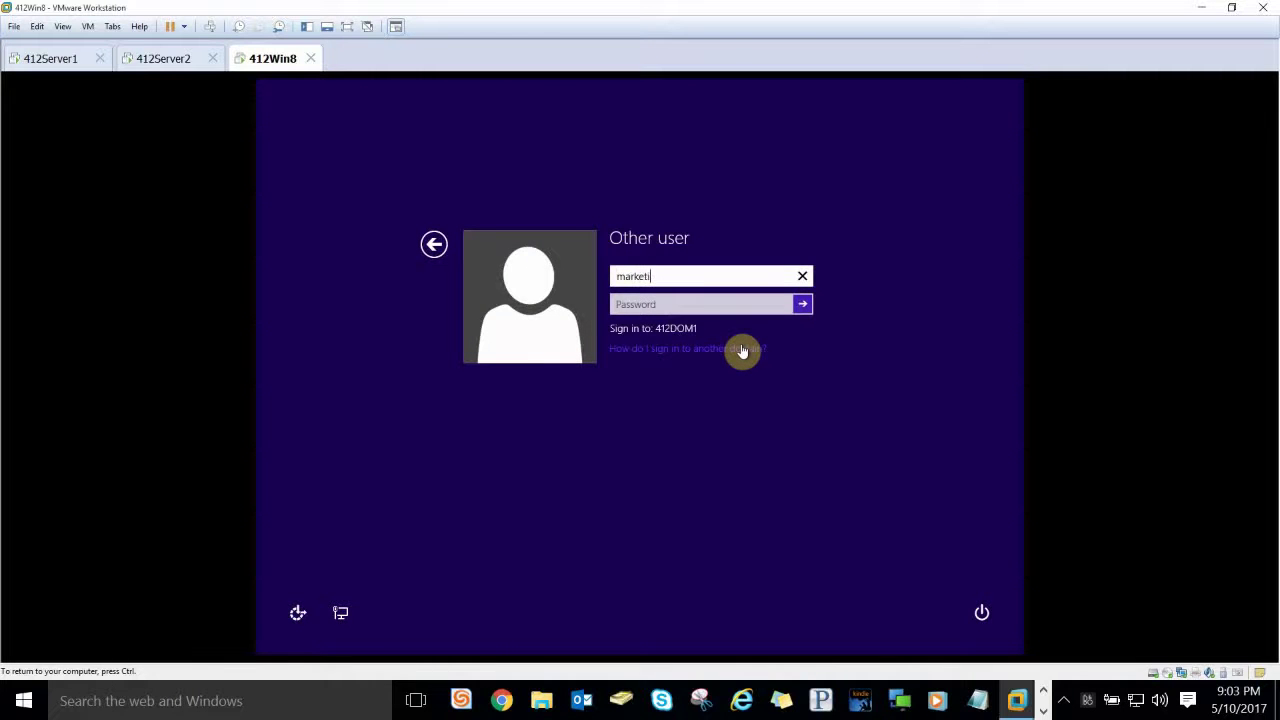
type("ng1")
key("Tab")
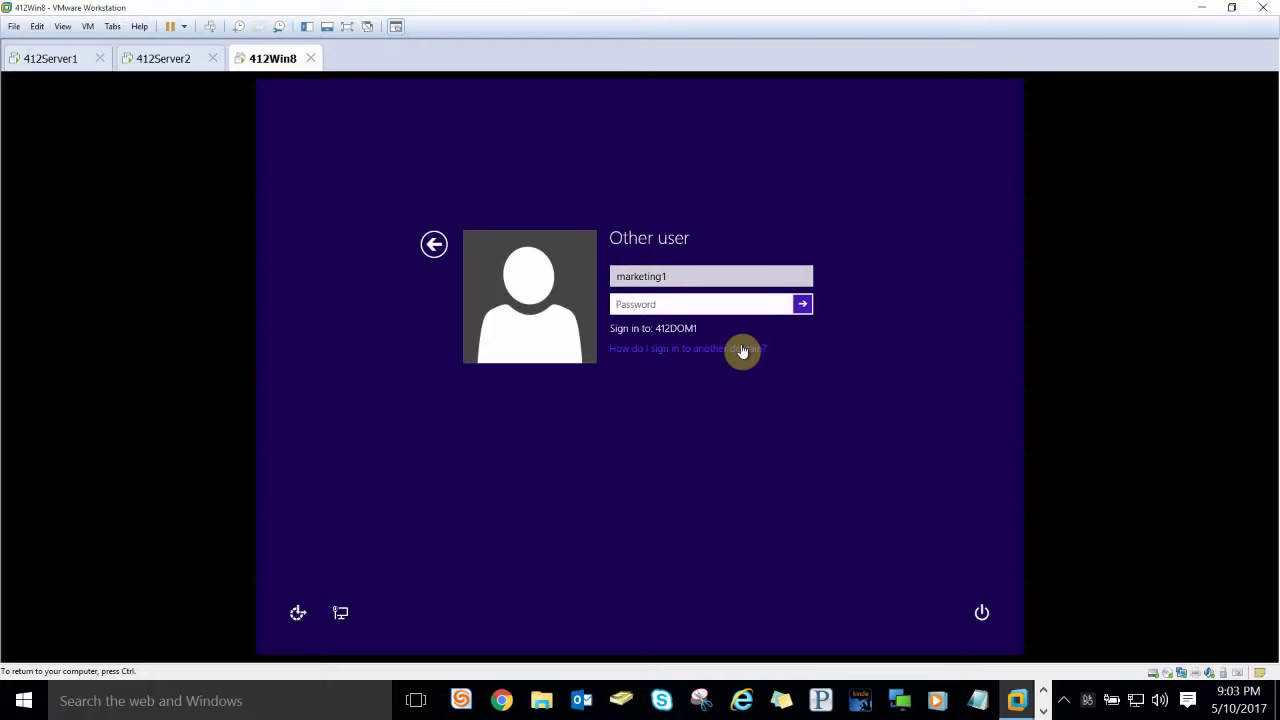
type("Pa$$w0rd")
key("Return")
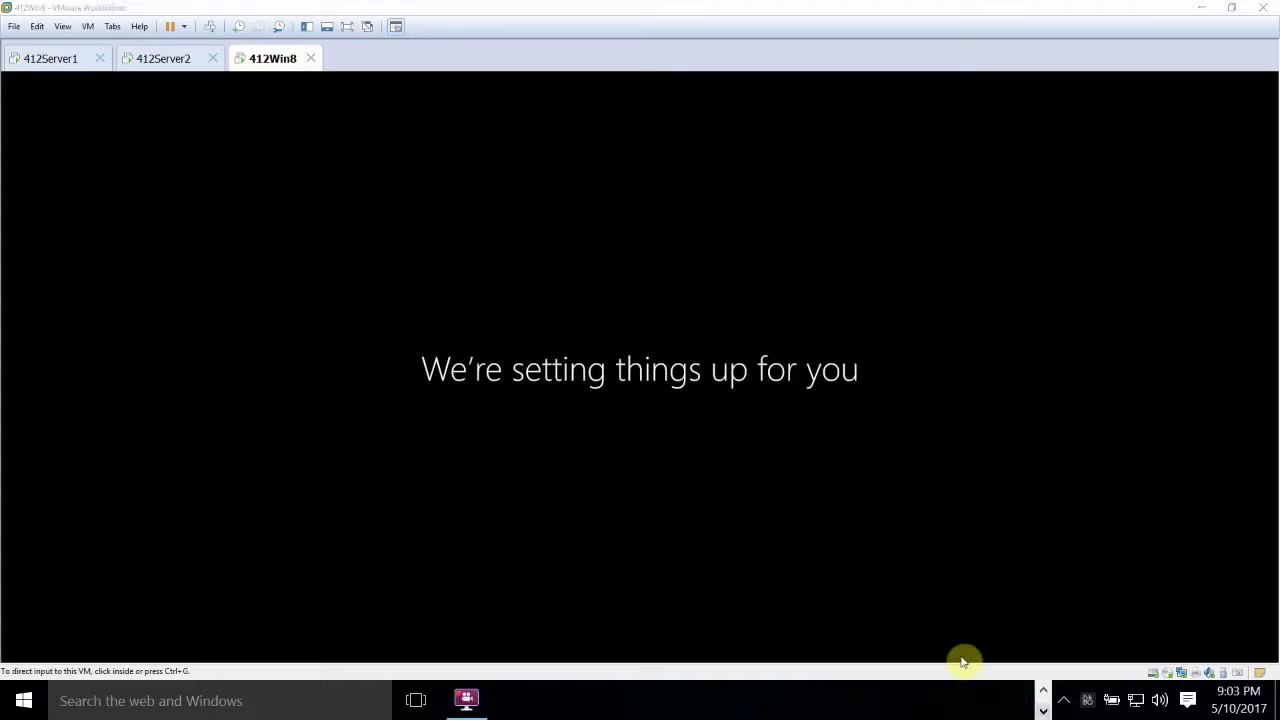
Step: Cancel the VMware Tools prompt and bring up the Start button's quick menu
left_click(466, 700)
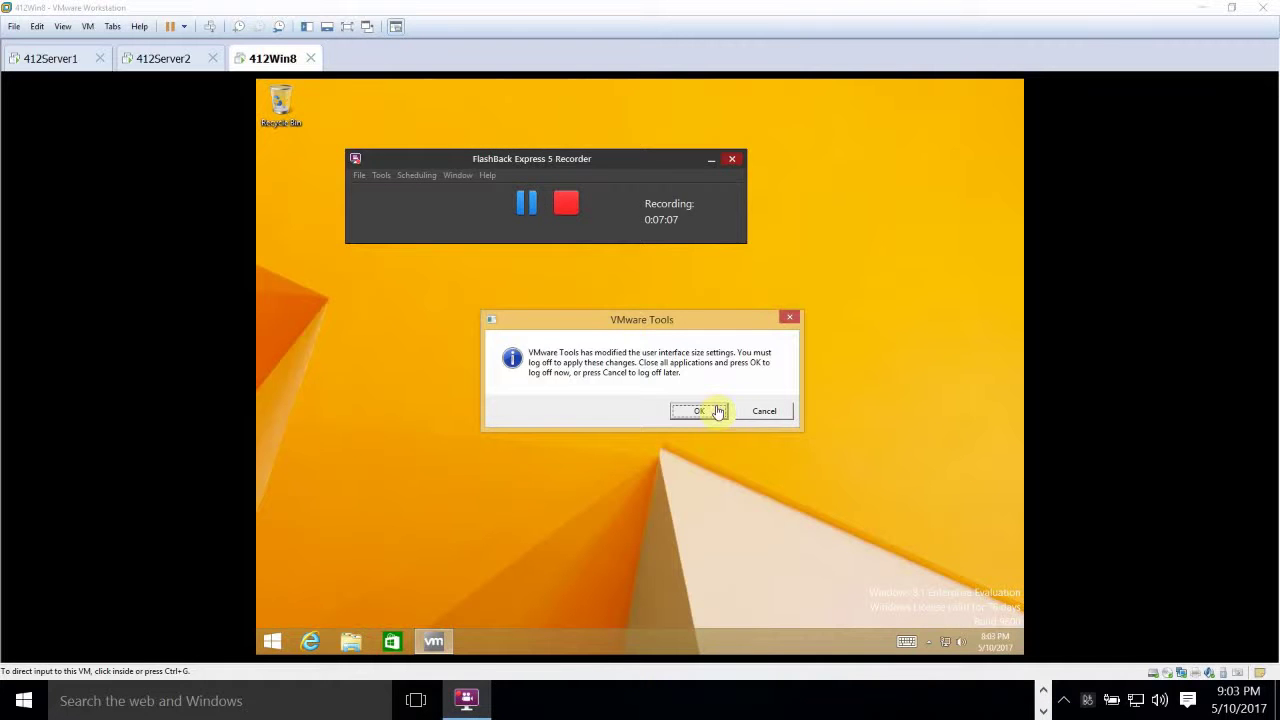
left_click(762, 411)
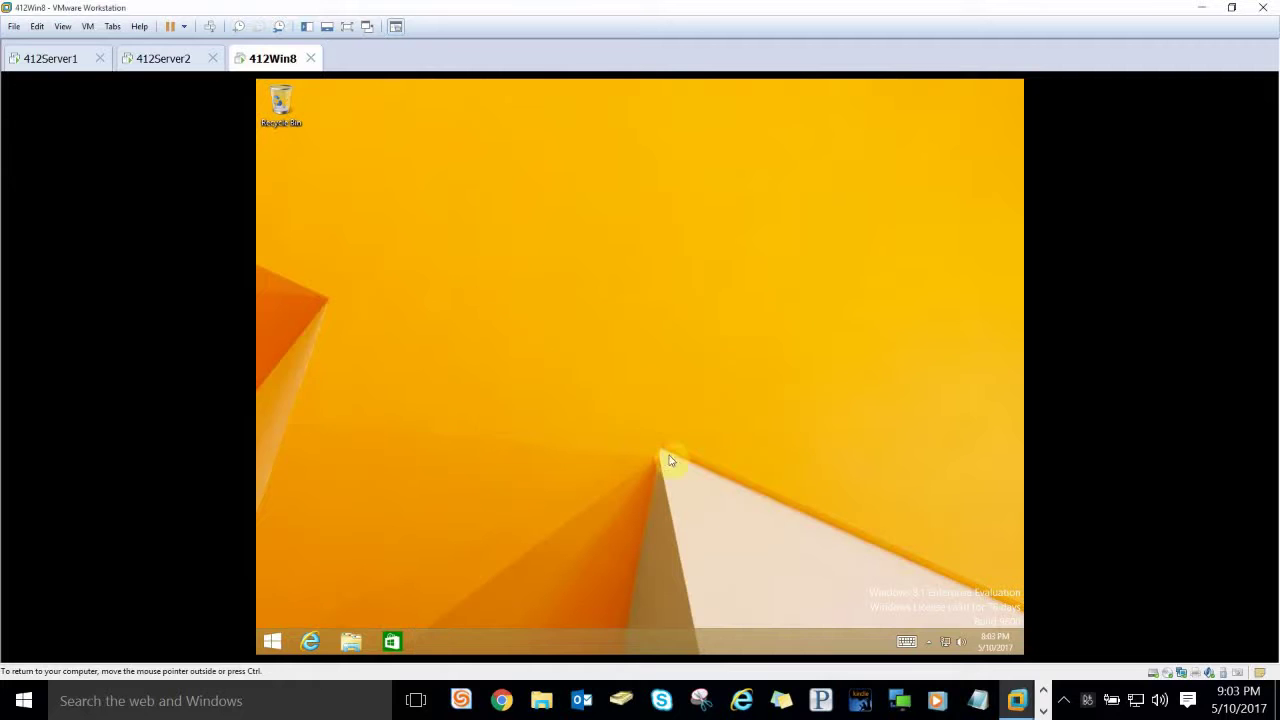
right_click(271, 639)
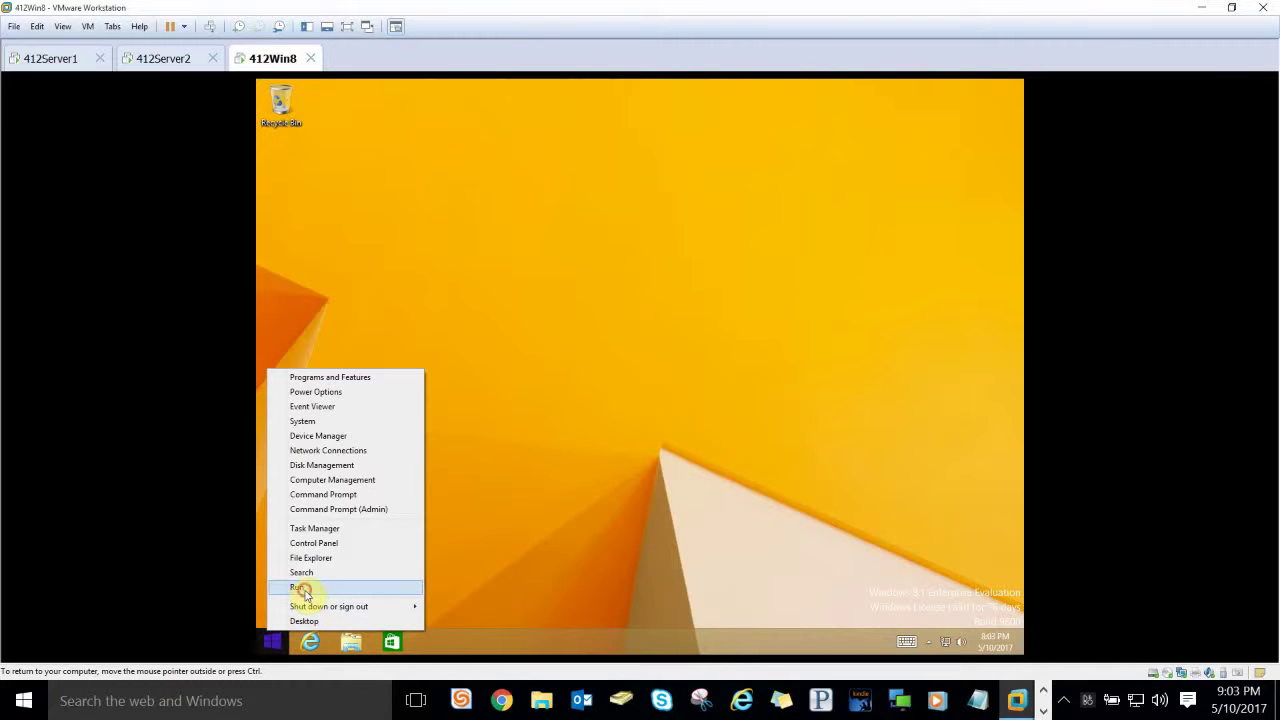
Step: Run cmd and whoami /claims, showing department Marketing and Job Title Manager, then close it
left_click(305, 590)
type("cmd")
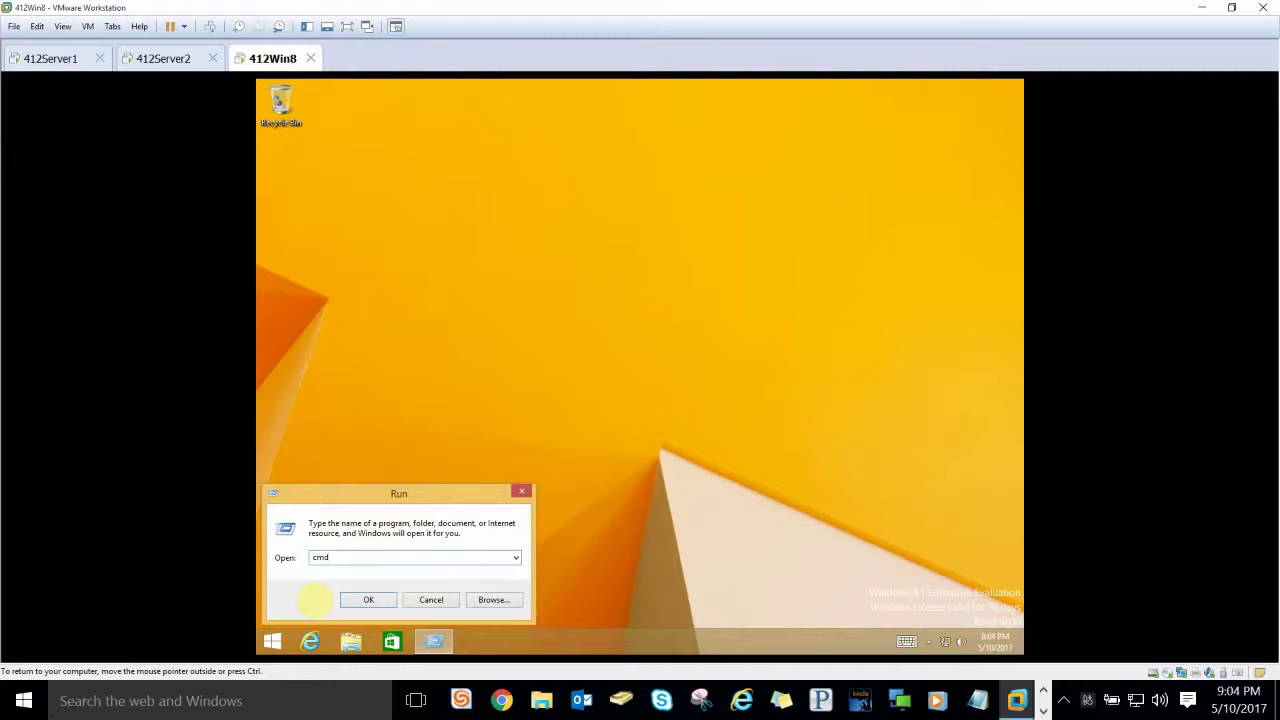
key("Return")
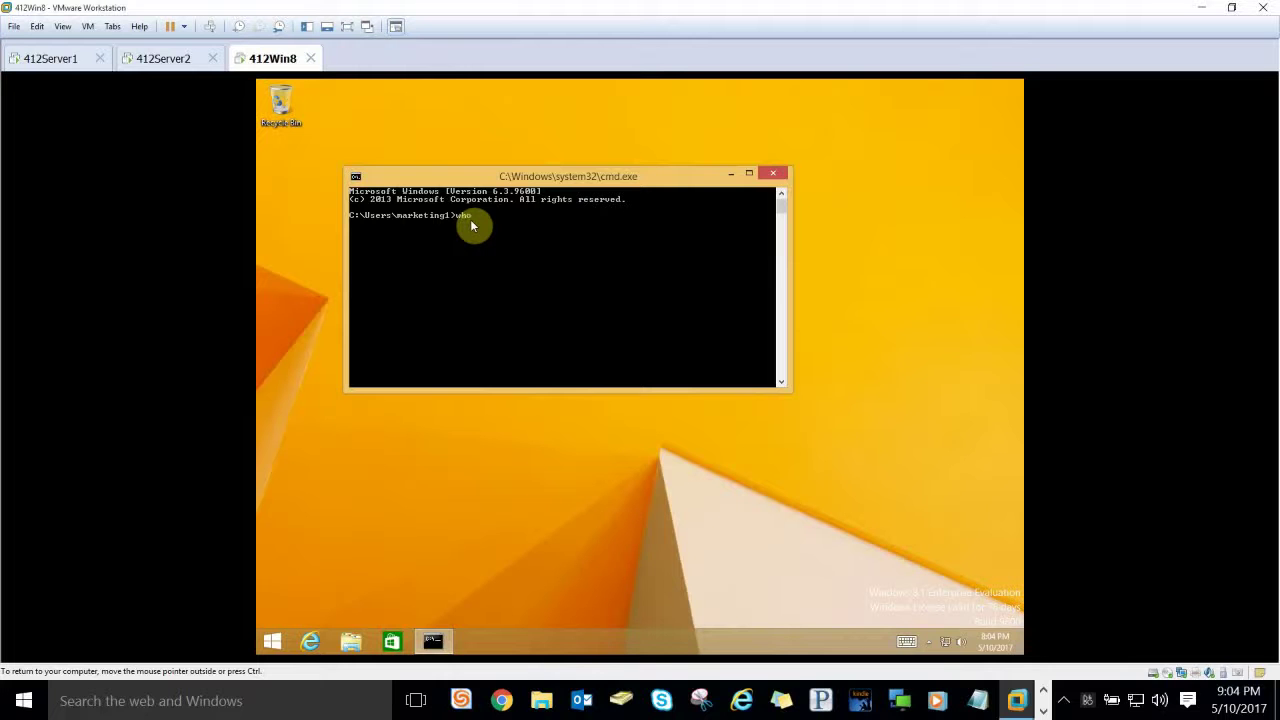
type("whoami /claims")
key("Return")
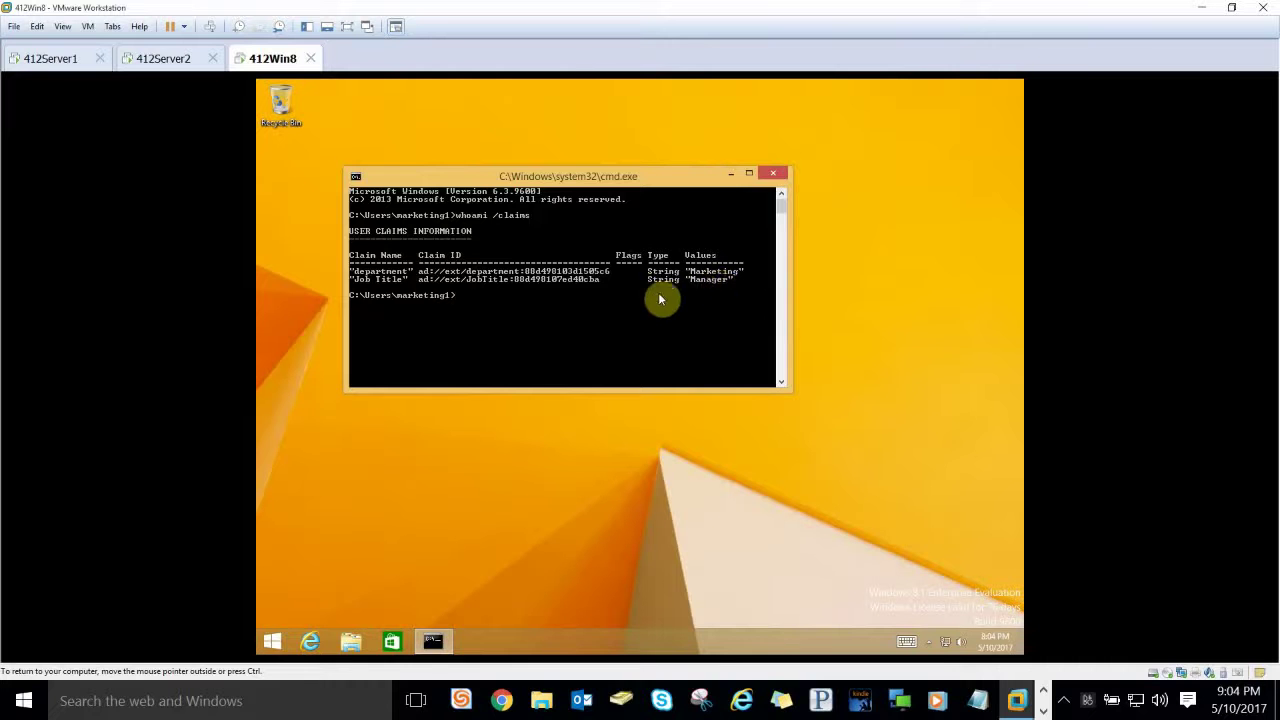
left_click(773, 173)
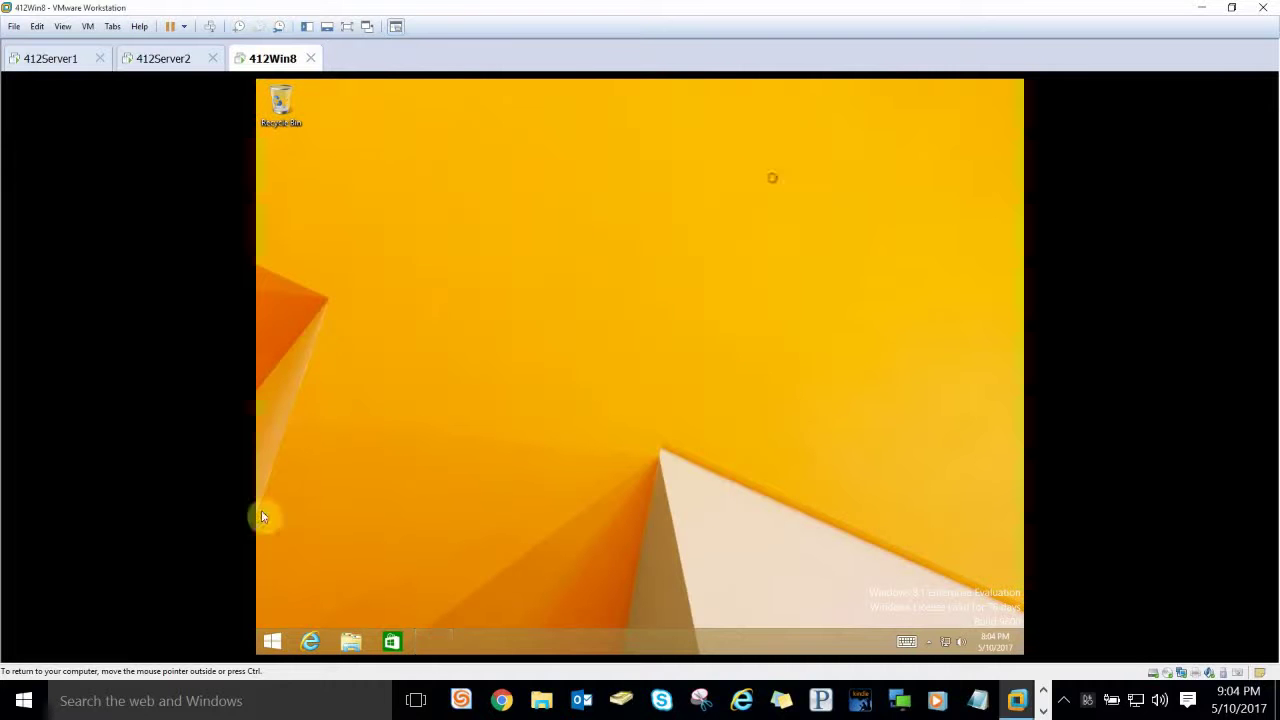
Step: Browse to \\412Server1 through the Run box and open its Marketing share
right_click(279, 638)
left_click(307, 588)
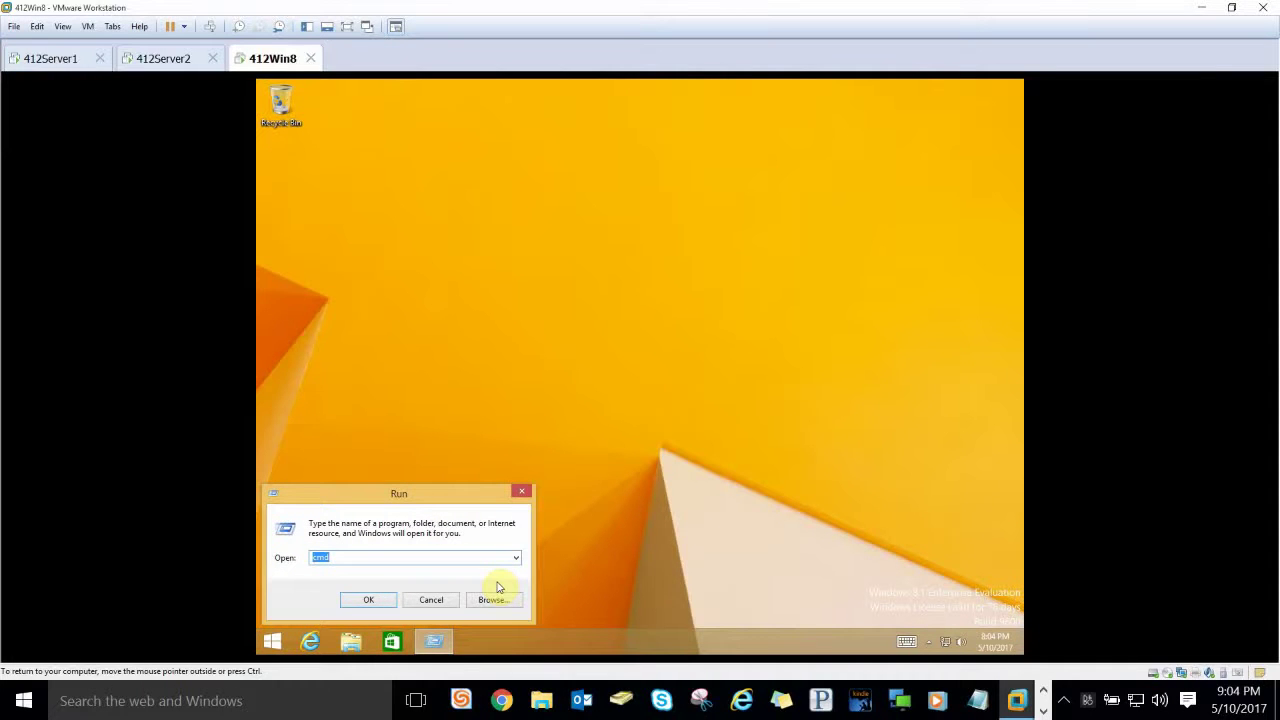
type("\\\\412Server1")
key("Return")
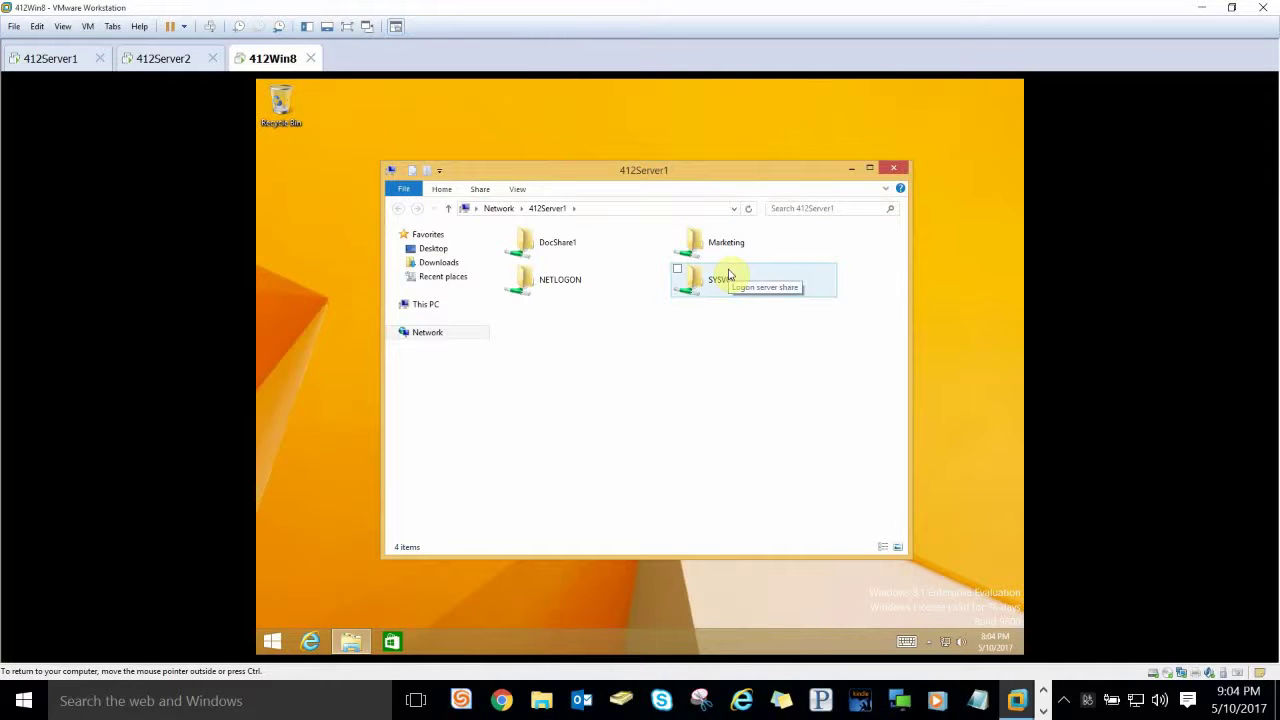
double_click(729, 245)
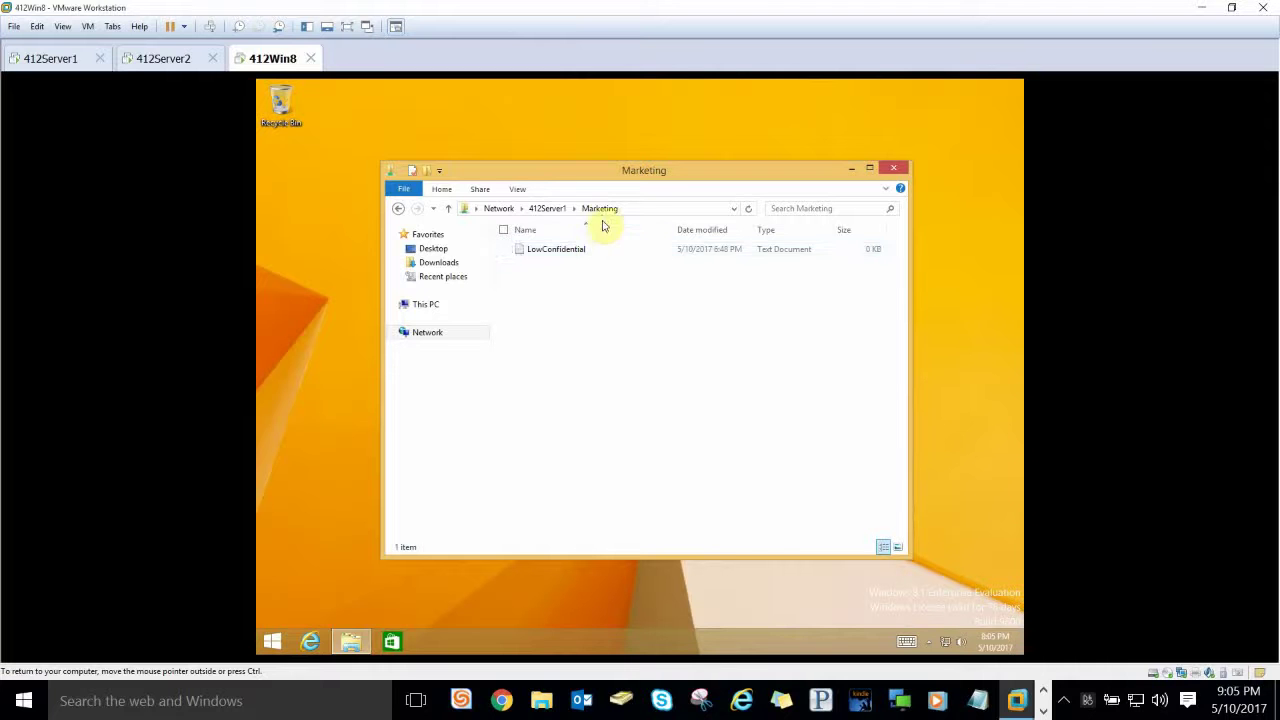
Step: Open LowConfidential in Notepad, type 'something', then cancel the Save As dialog
double_click(593, 252)
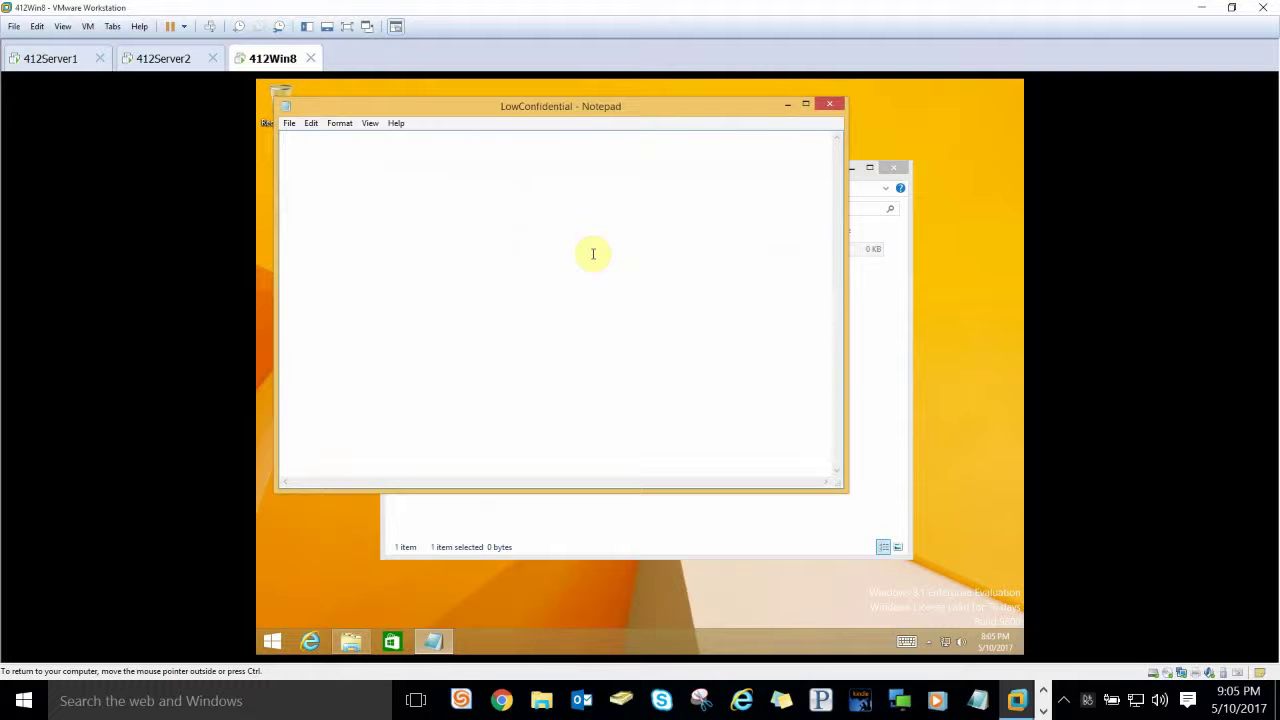
type("something")
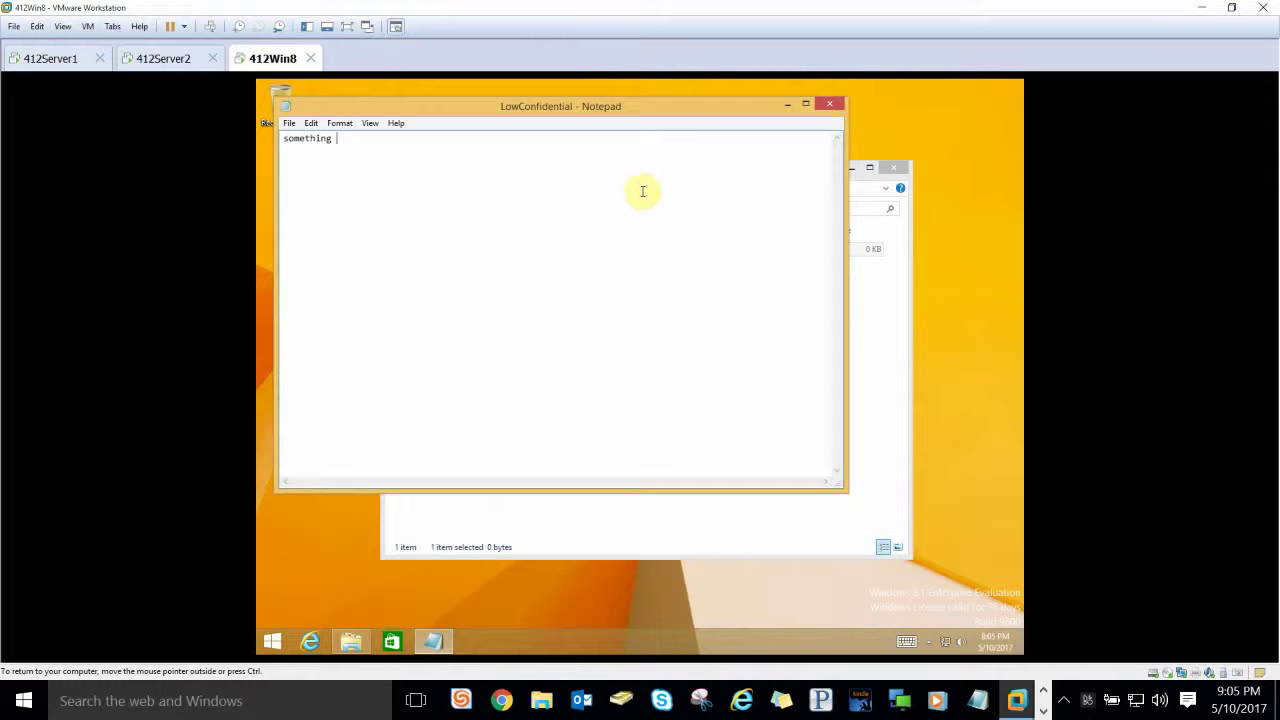
left_click(289, 123)
left_click(300, 183)
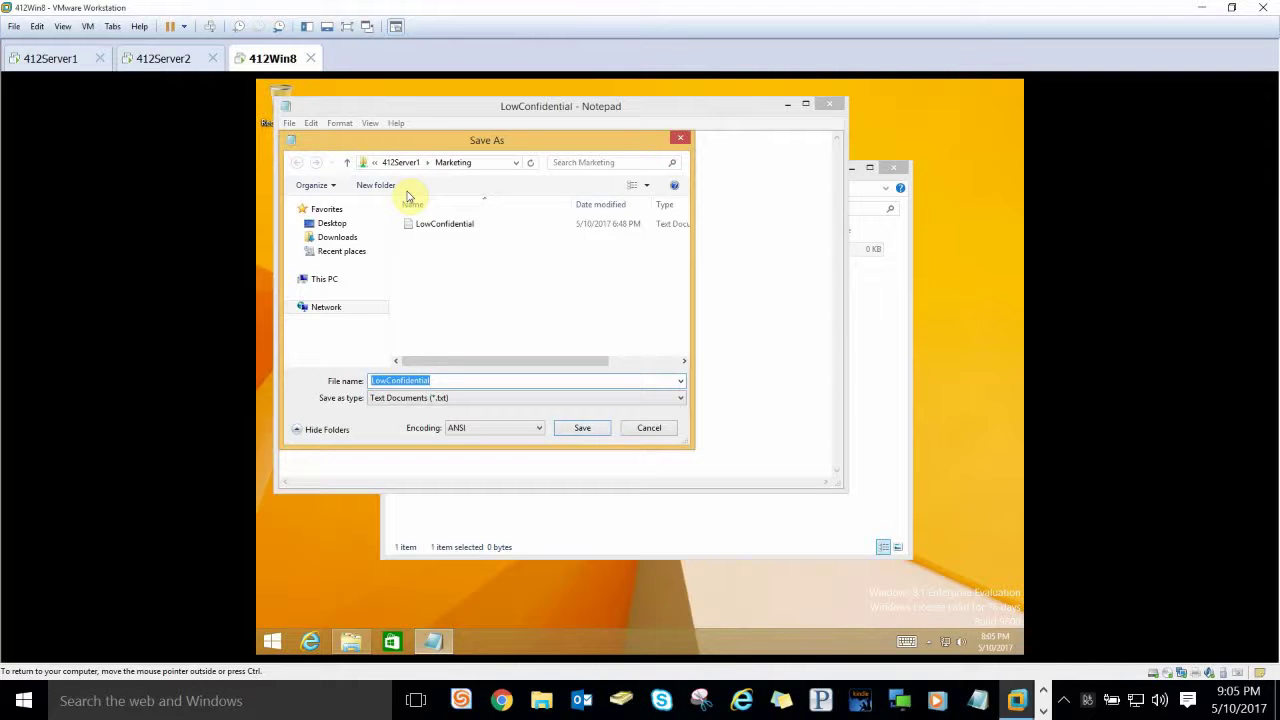
left_click(646, 429)
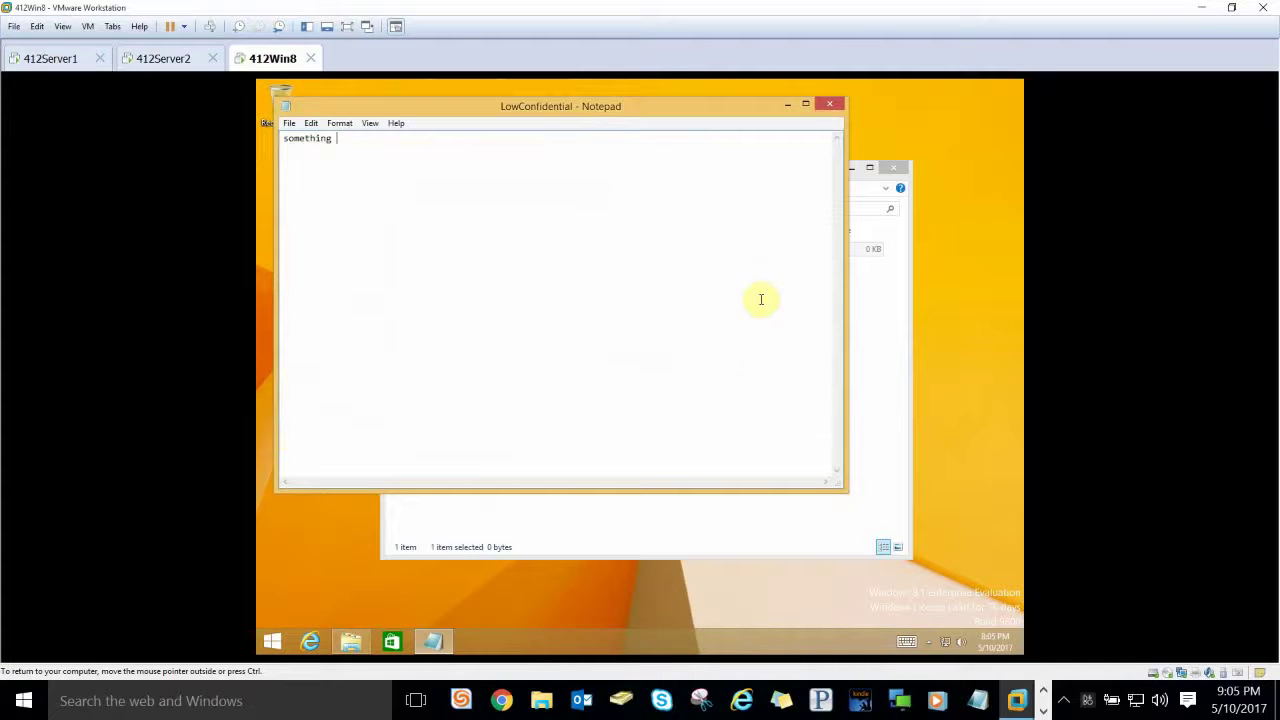
Step: Close Notepad without saving and close the Marketing folder window
left_click(829, 104)
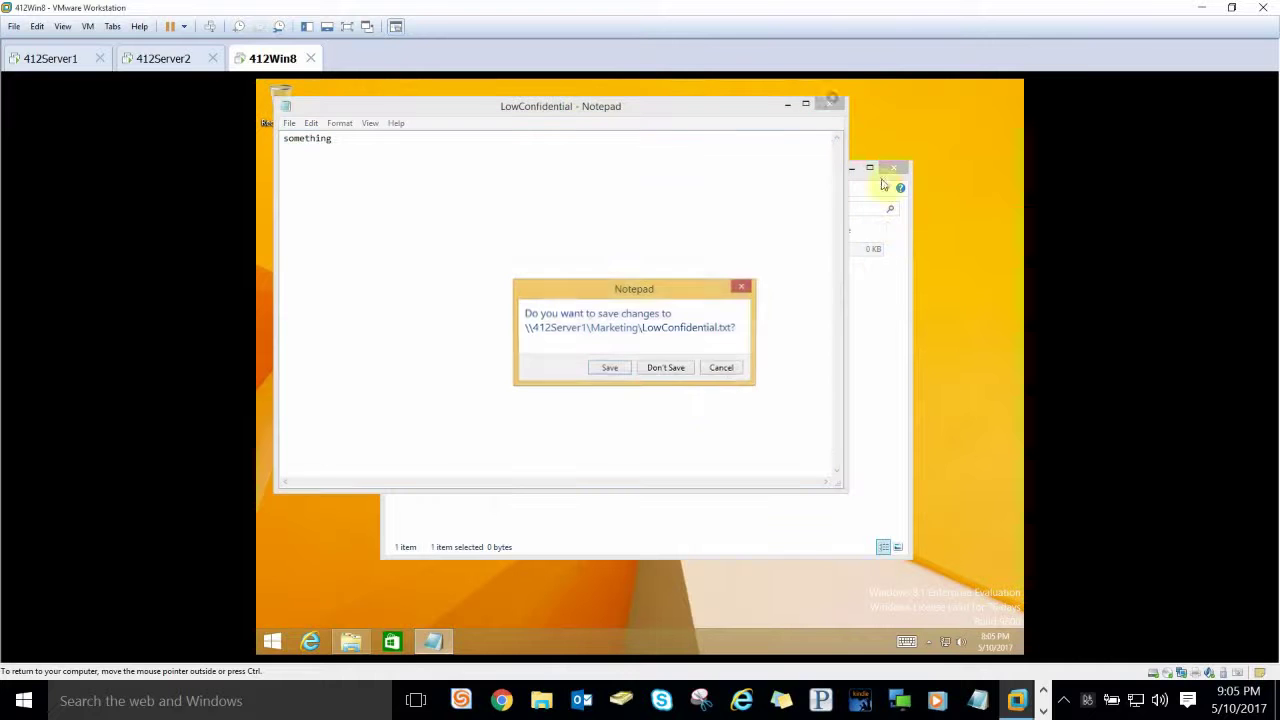
left_click(675, 367)
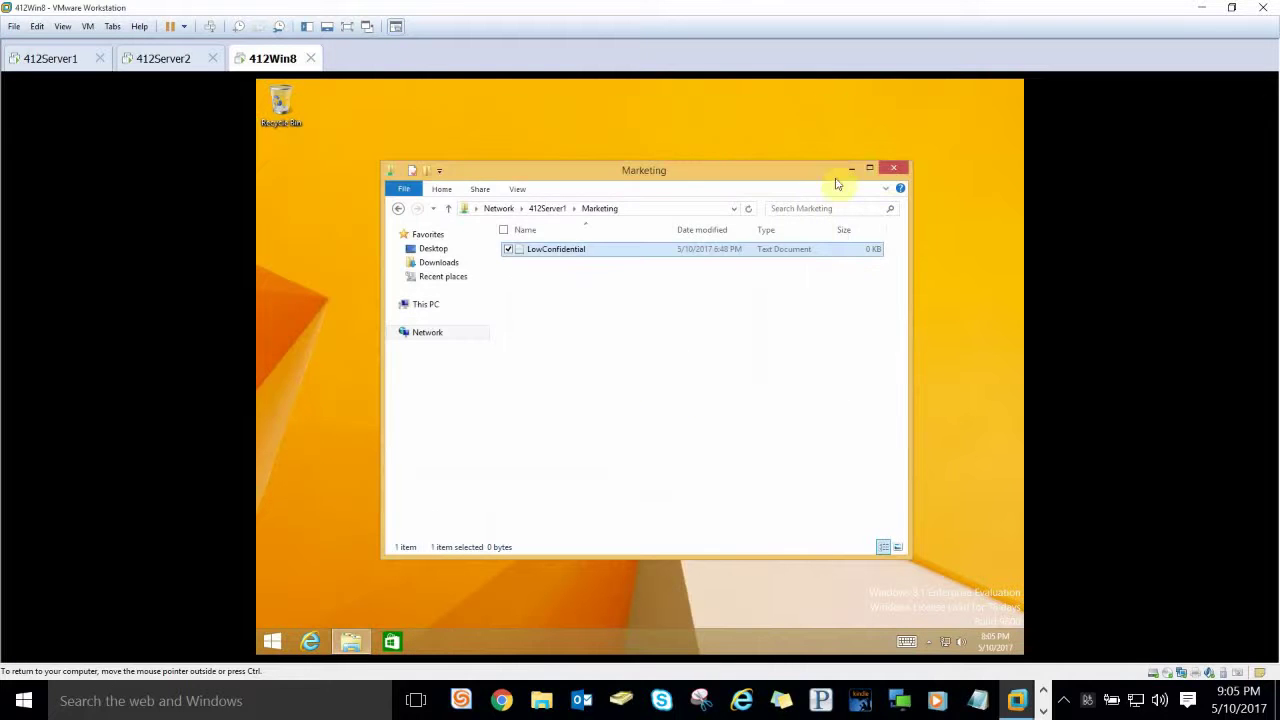
left_click(893, 168)
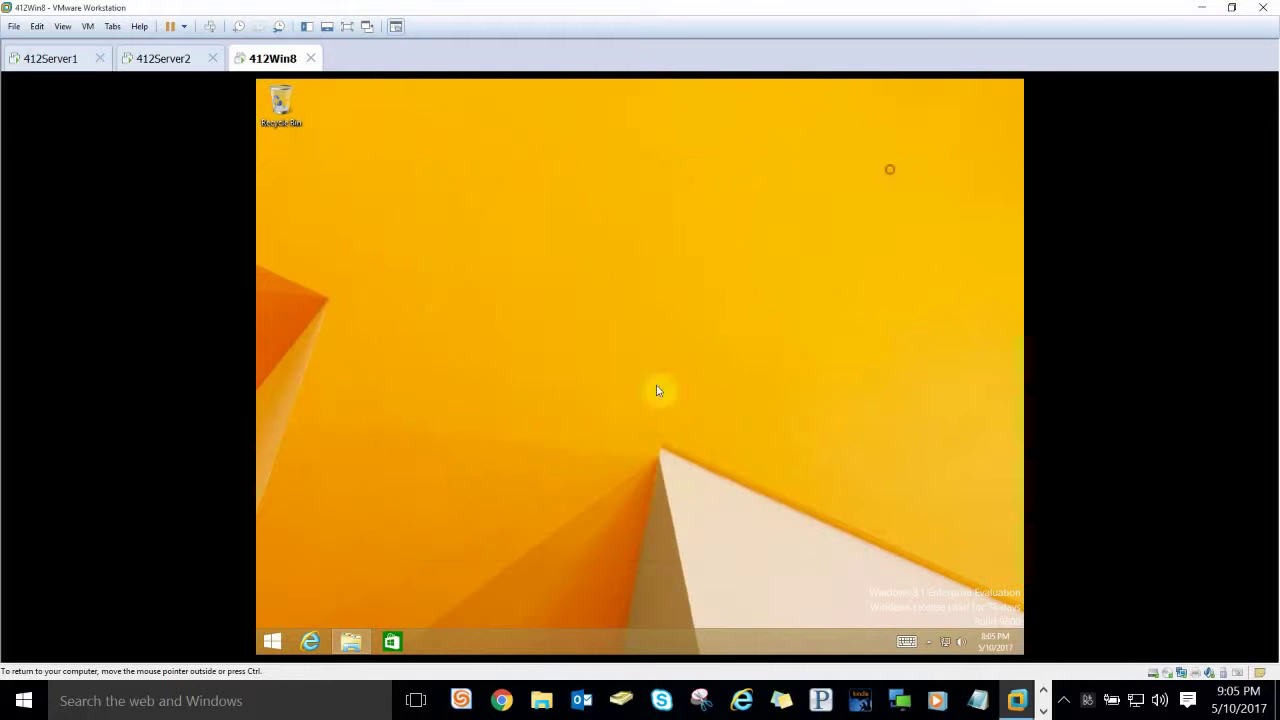
Step: Sign Marketing One out from the Start screen account menu and dismiss the lock screen
right_click(273, 638)
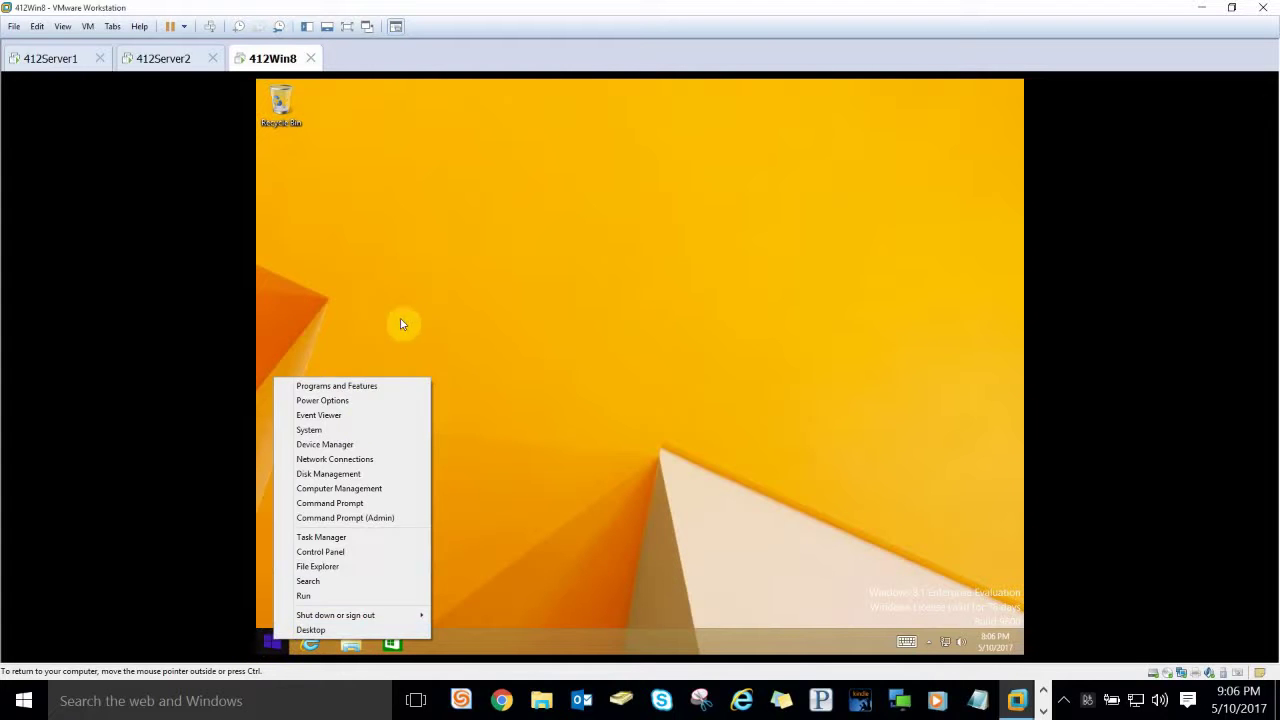
left_click(448, 344)
left_click(273, 640)
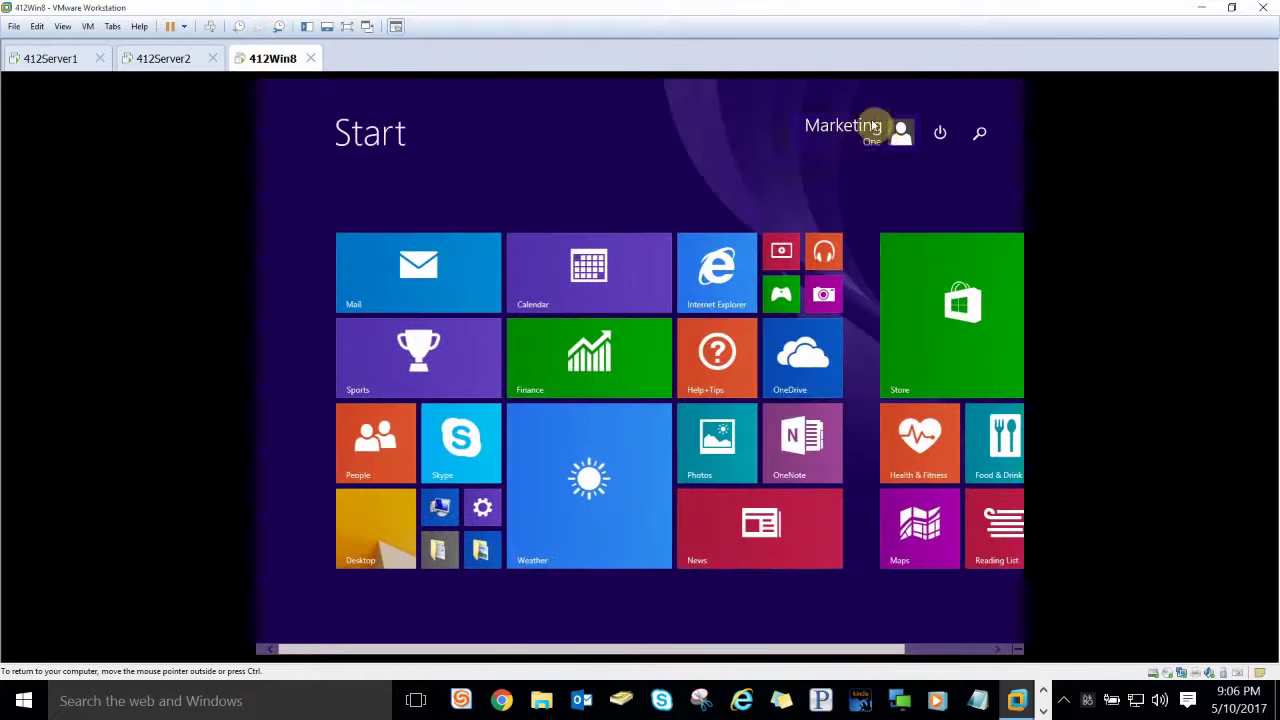
left_click(871, 129)
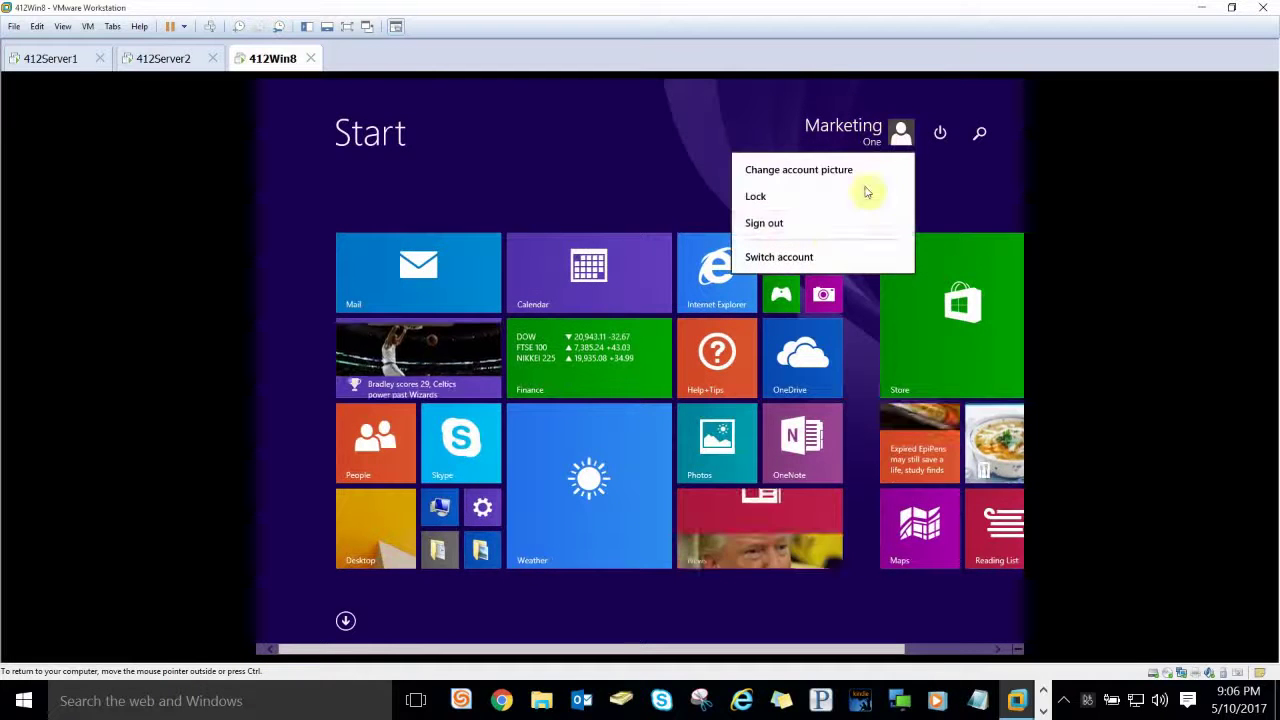
left_click(826, 225)
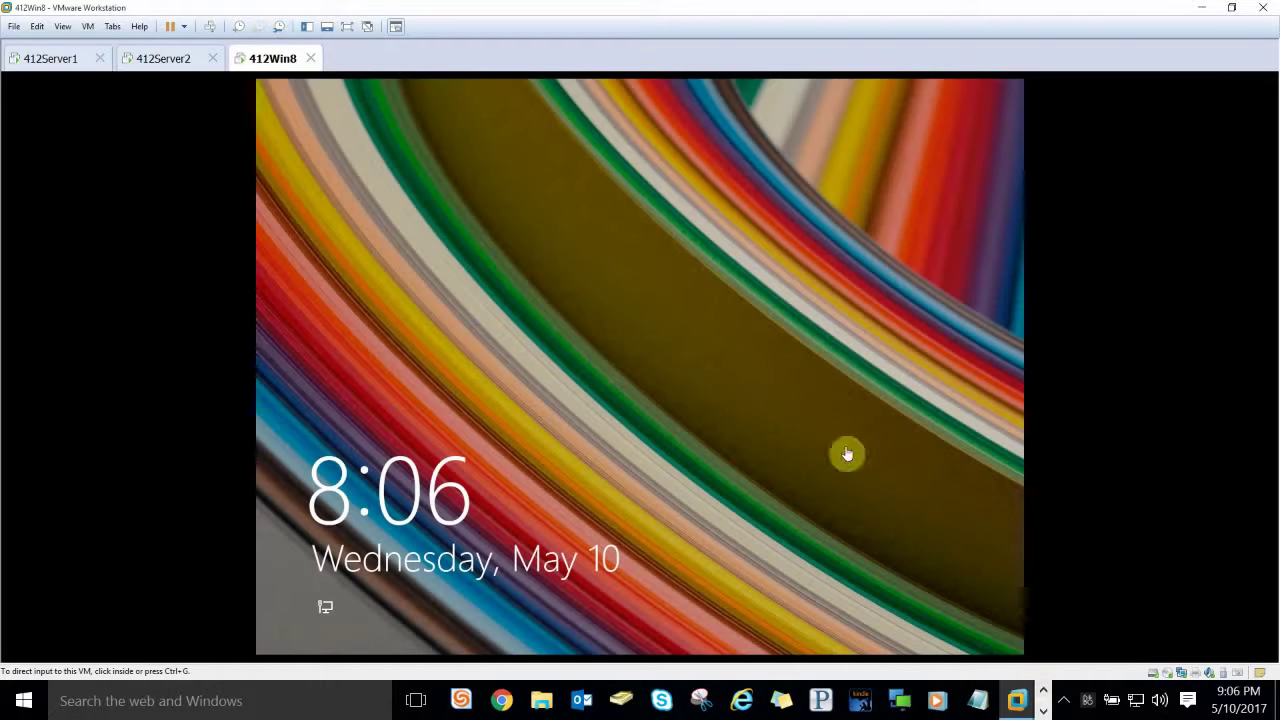
left_click(602, 480)
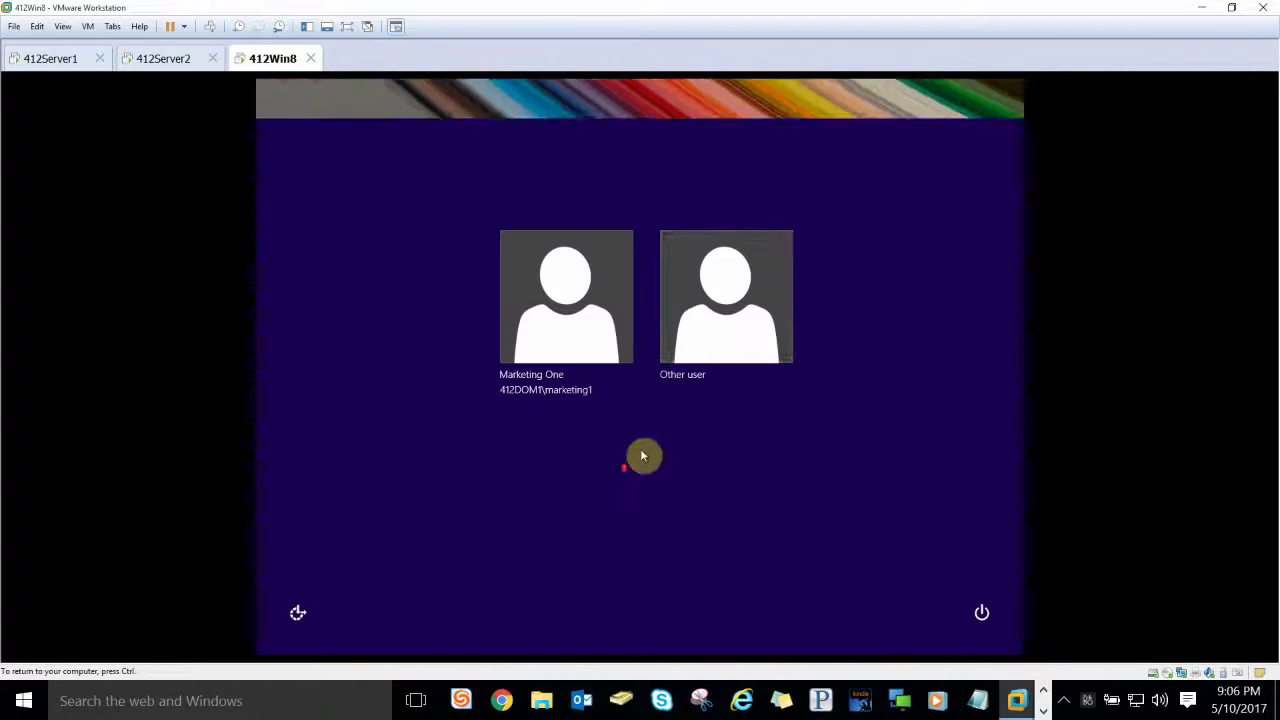
Step: Sign in through Other user as executive1 with the account password
left_click(728, 327)
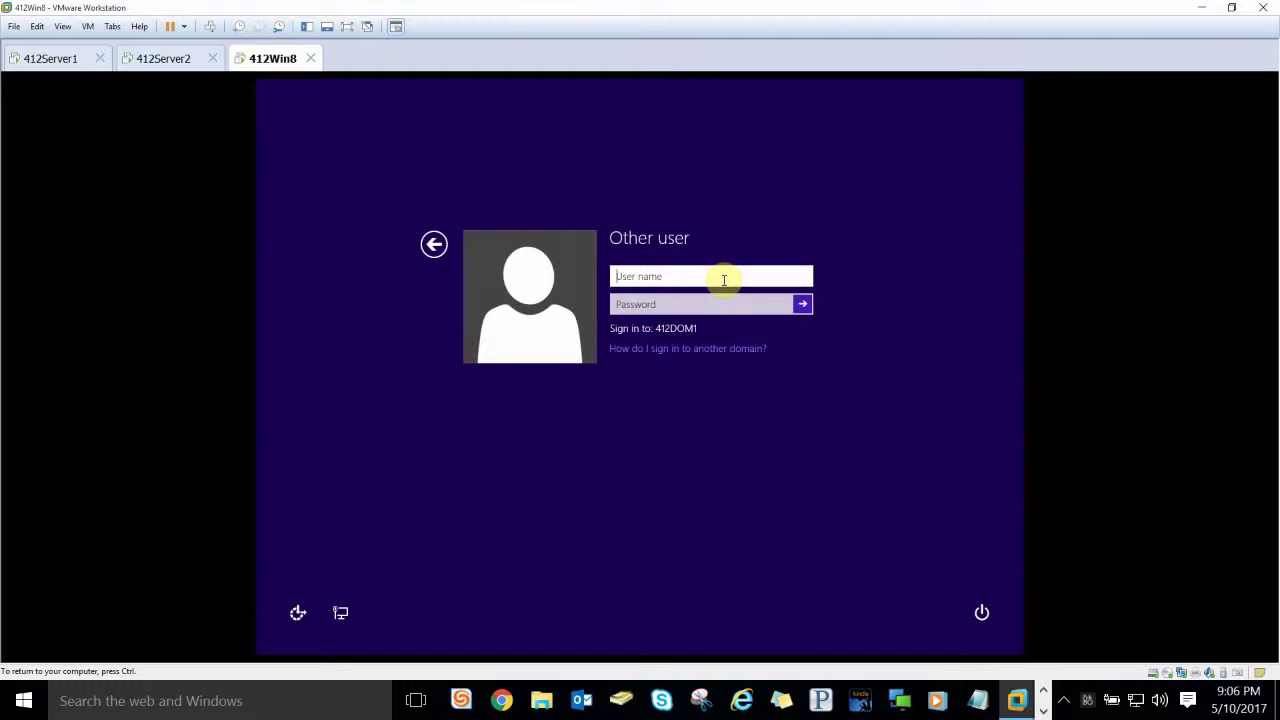
type("executive1")
key("Tab")
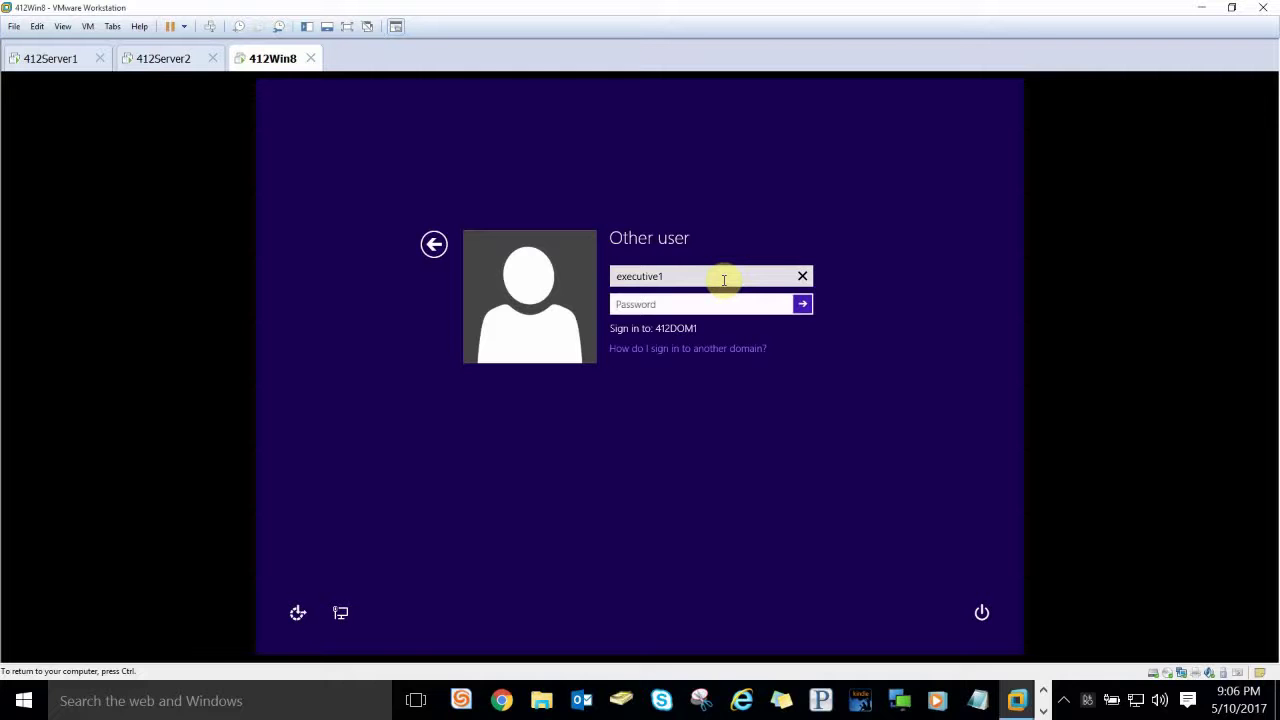
type("••••••••••")
key("Return")
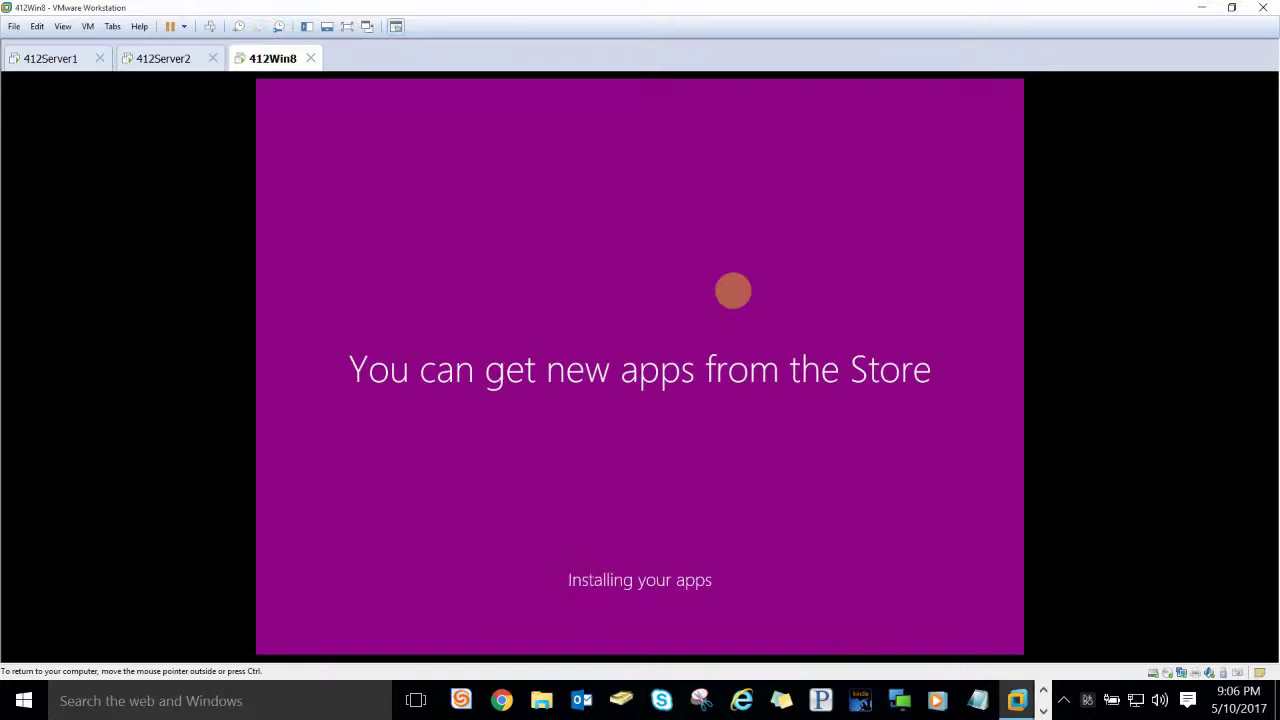
Step: Cancel the VMware Tools prompt asking to log off after the display change
left_click(1040, 700)
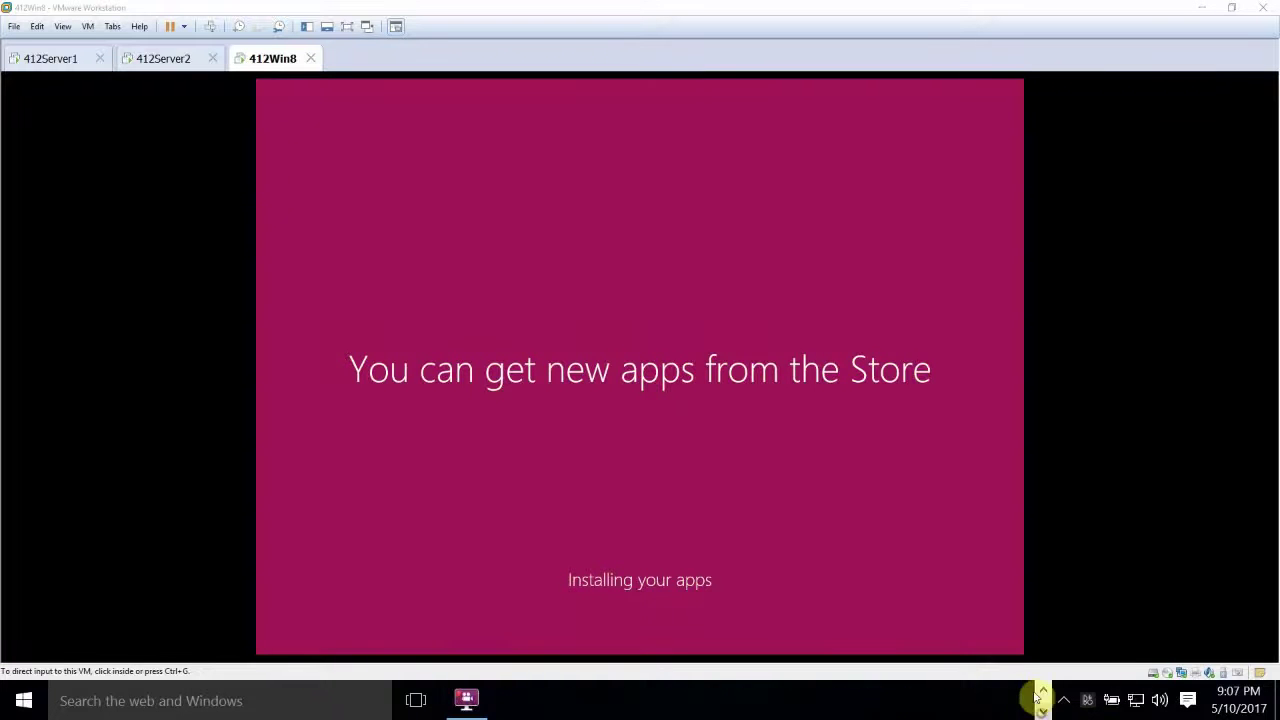
left_click(466, 700)
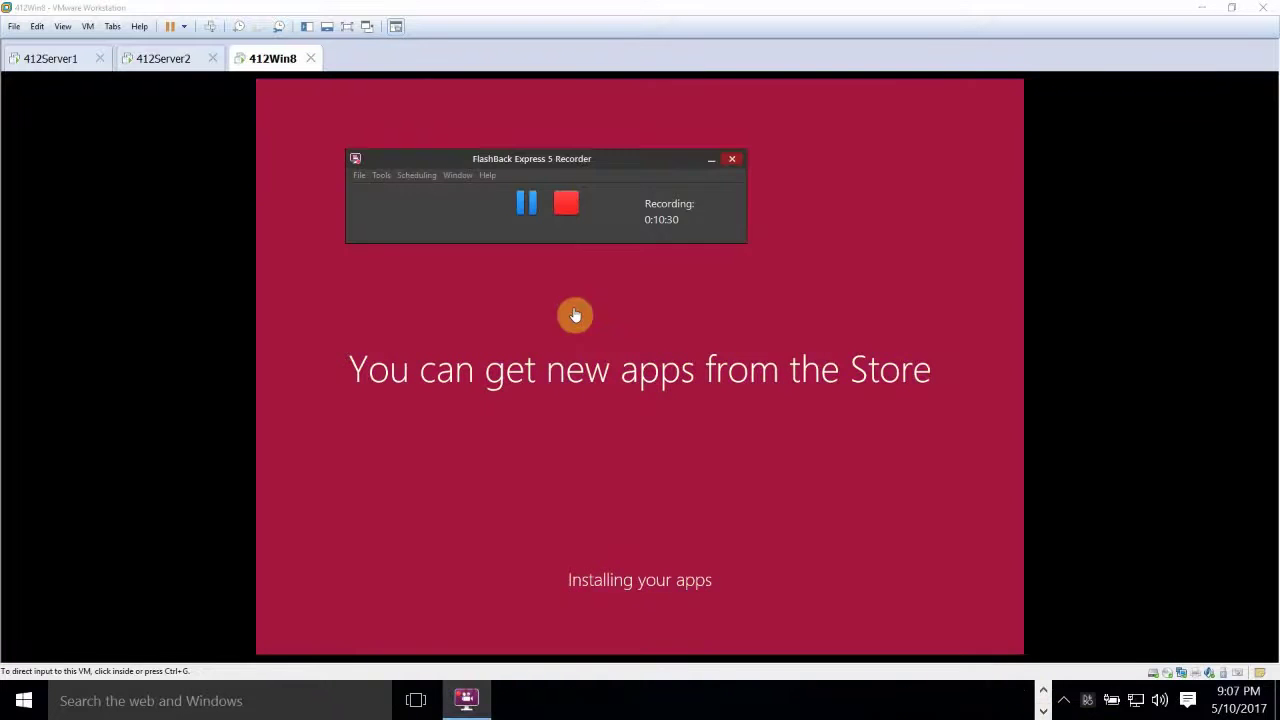
left_click(521, 208)
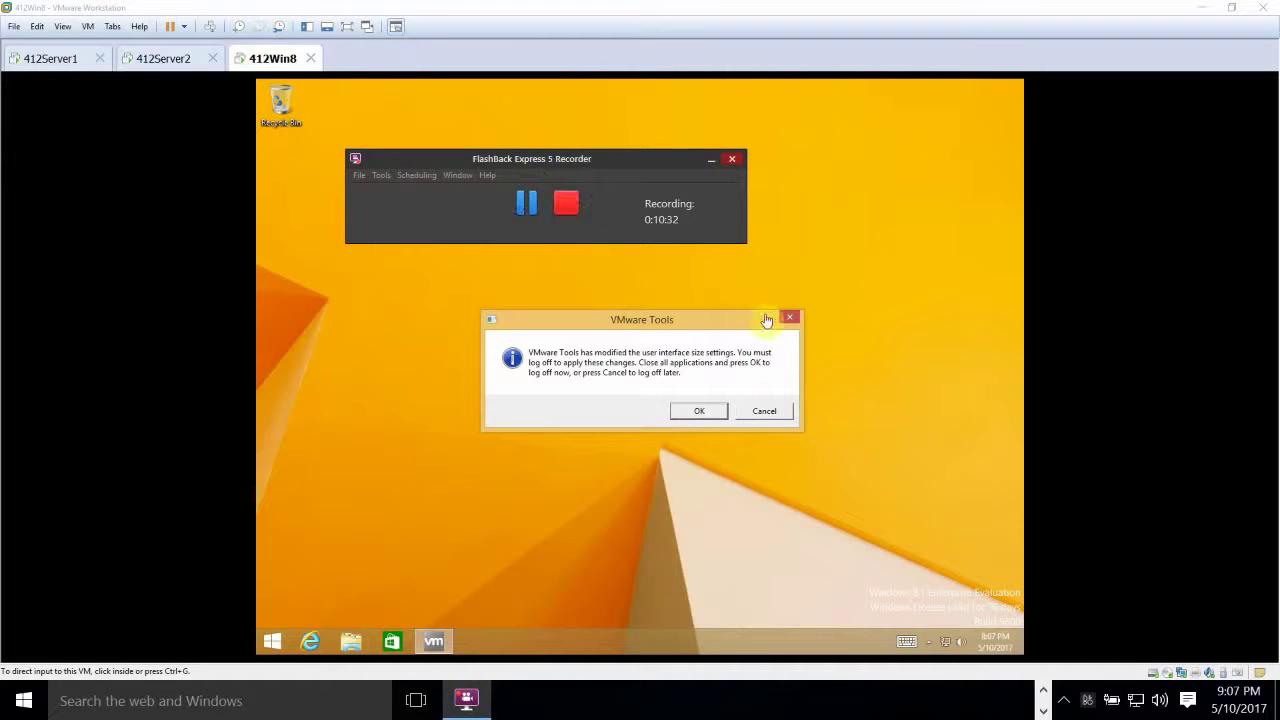
left_click(785, 413)
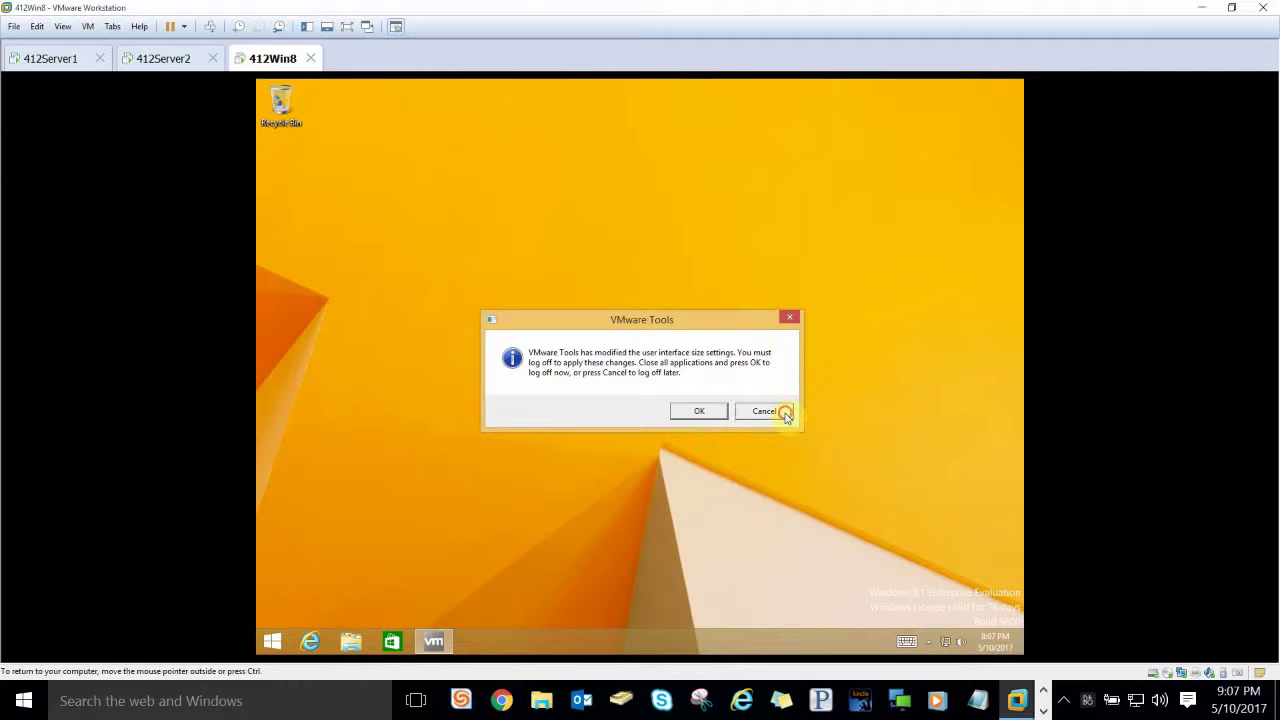
Step: Run whoami /claims in cmd to show department Marketing and Job Title Executive, then close it
right_click(272, 641)
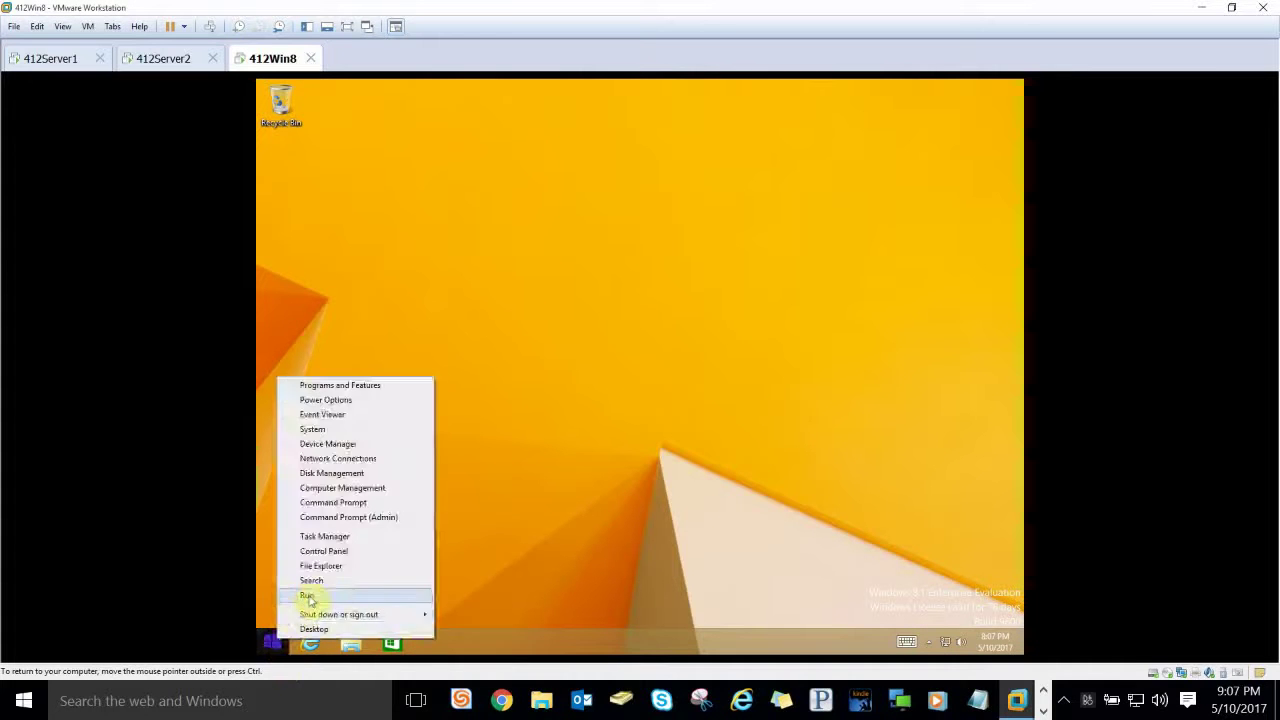
left_click(308, 595)
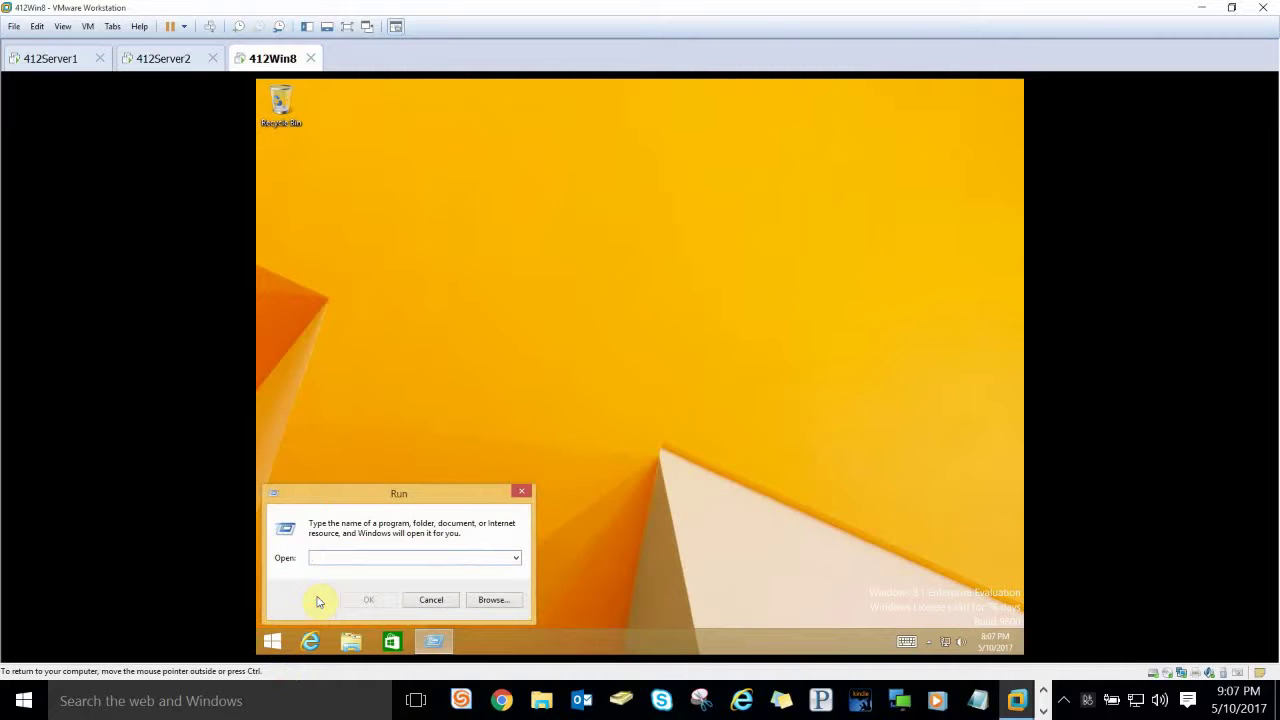
type("cmd")
key("Return")
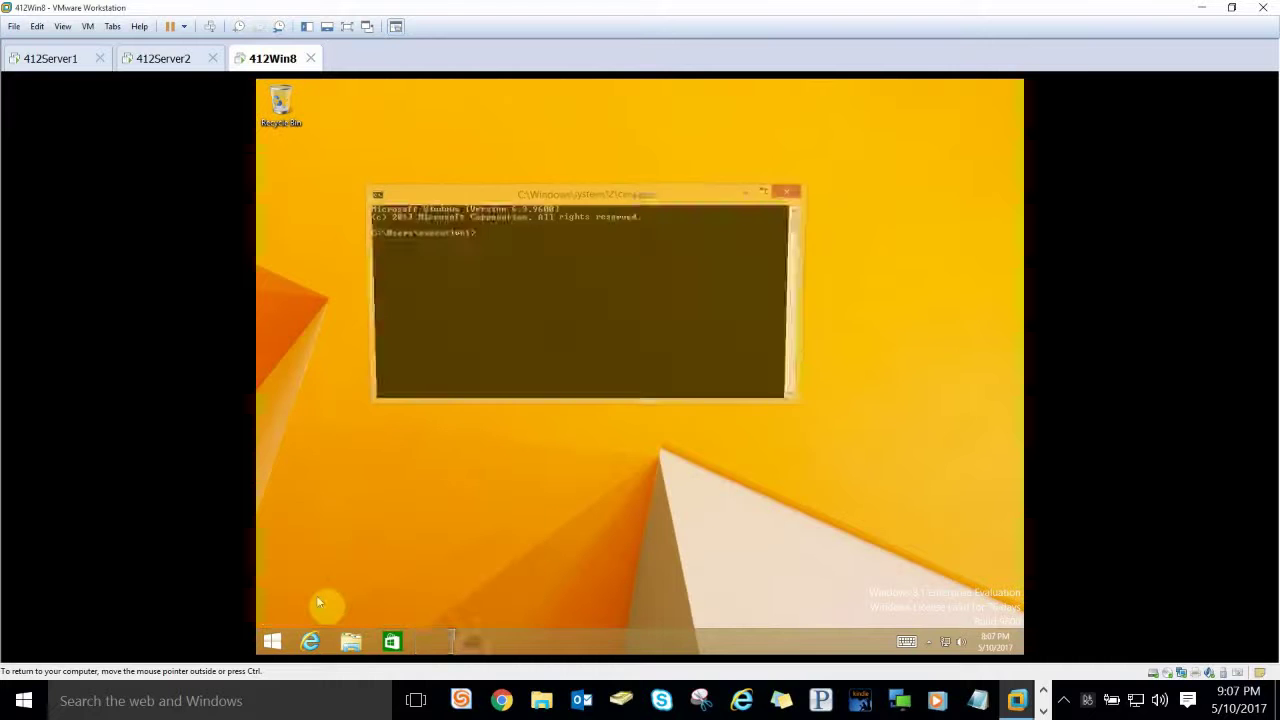
type("whoan")
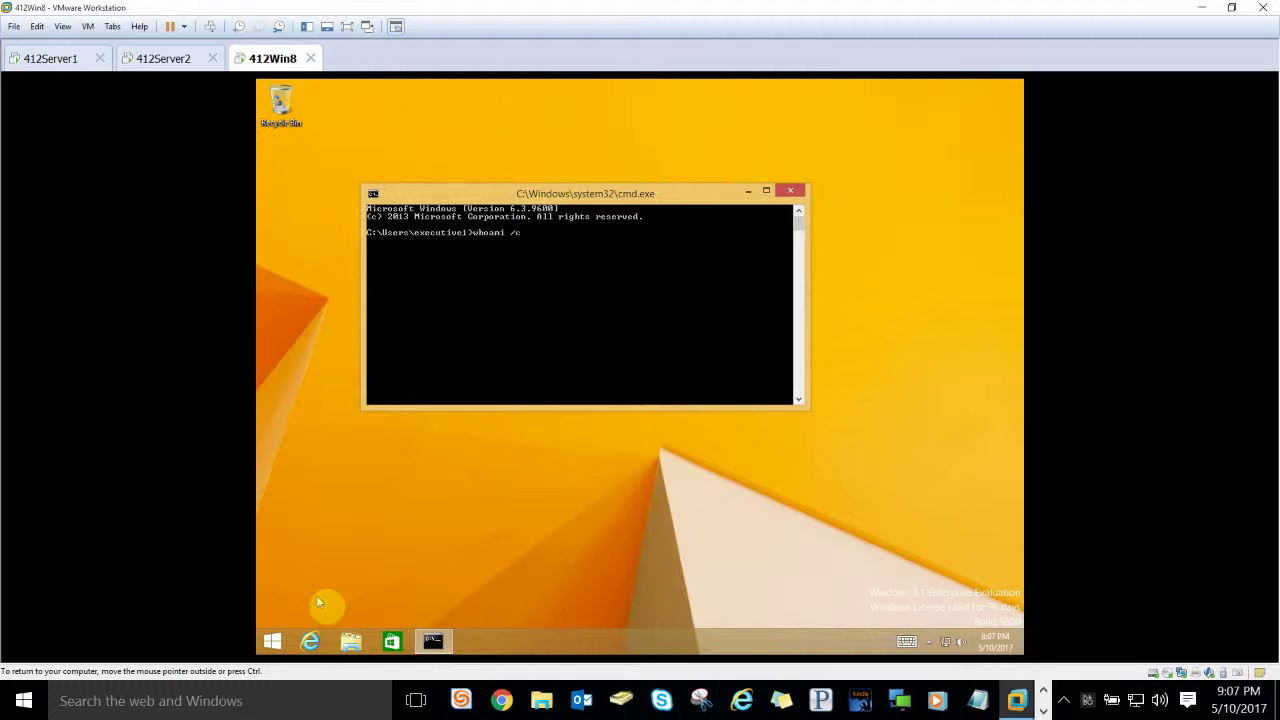
type("s")
key("Return")
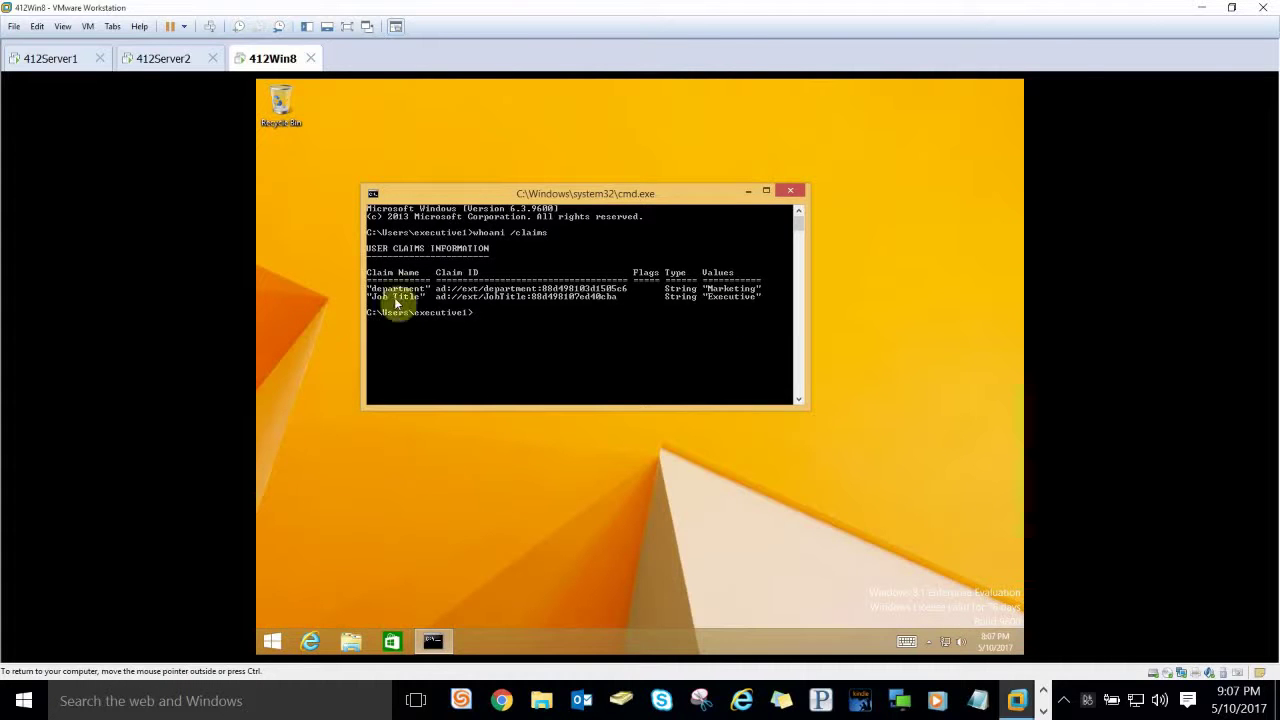
left_click(789, 192)
Step: Open the Marketing share on \\412Server1 via the Run box
right_click(283, 638)
left_click(312, 594)
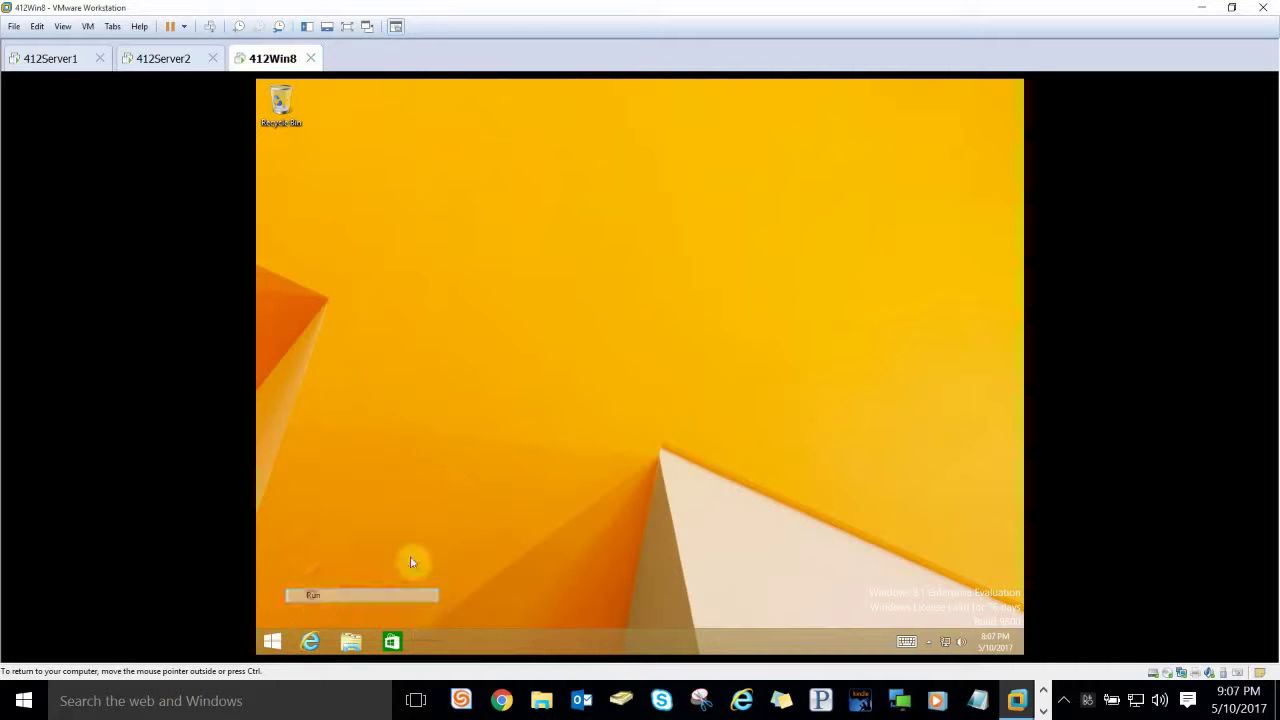
type("\\412S")
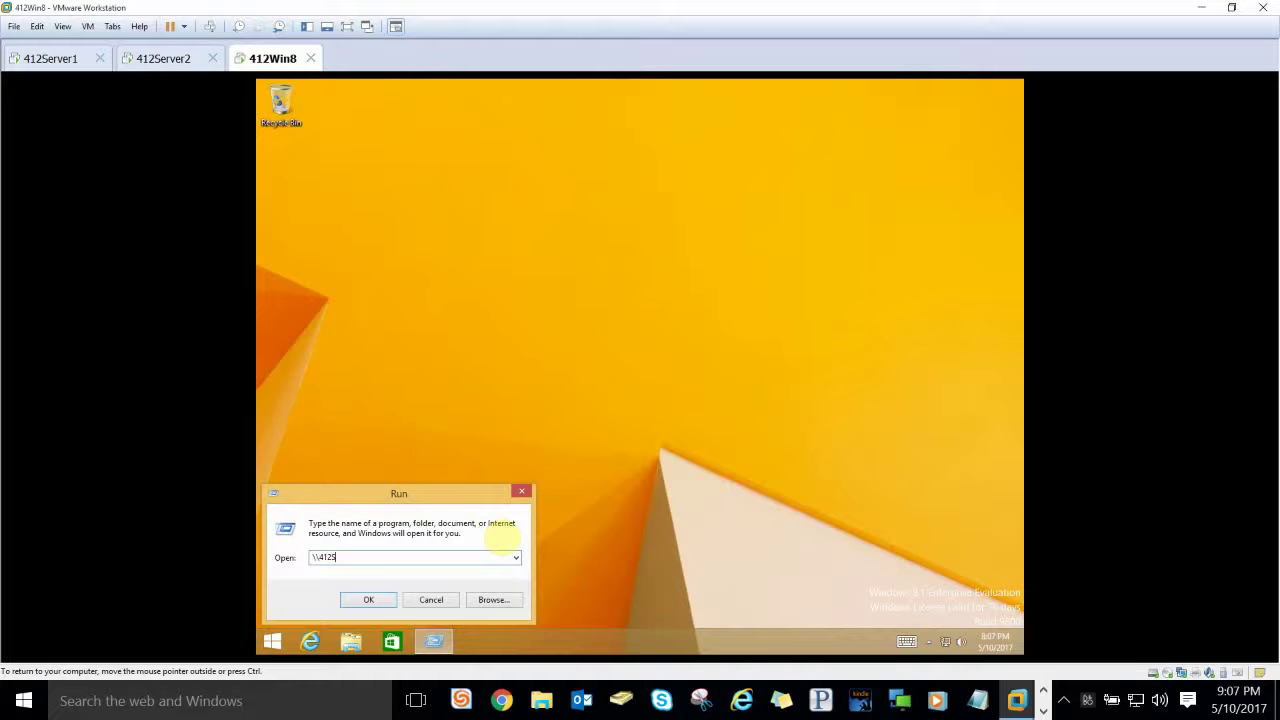
type("erver1")
key("Return")
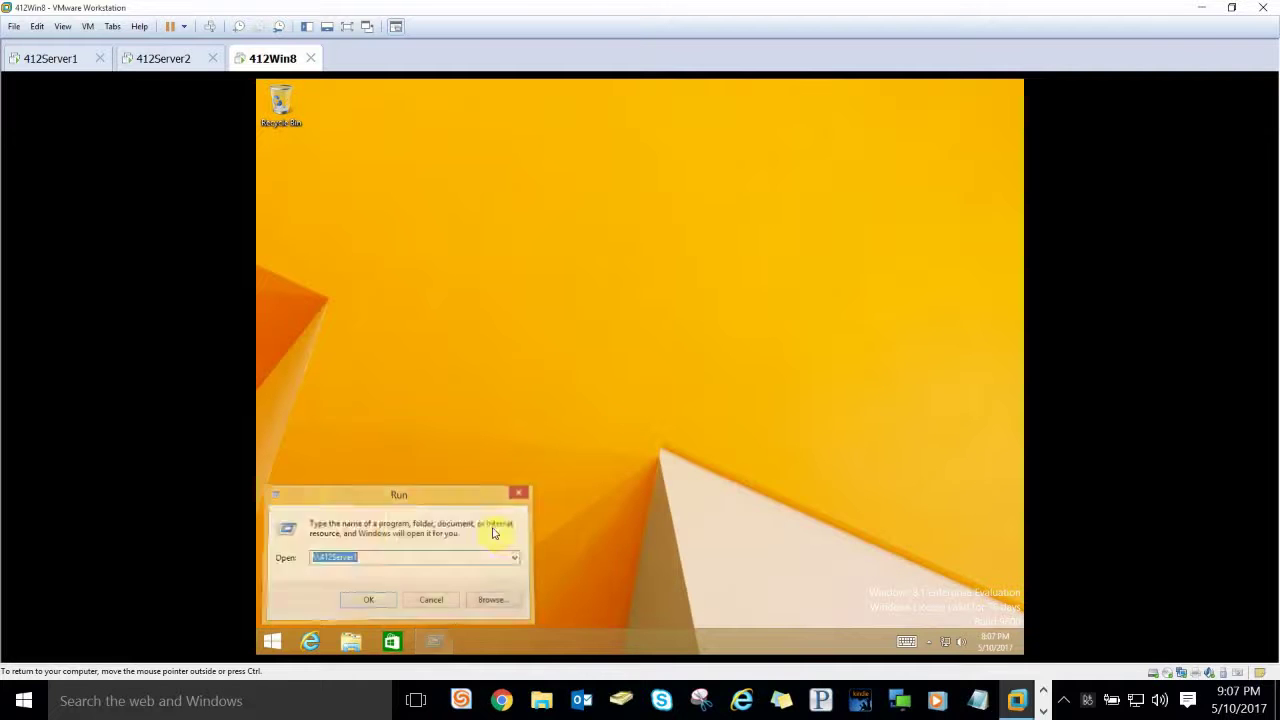
double_click(729, 249)
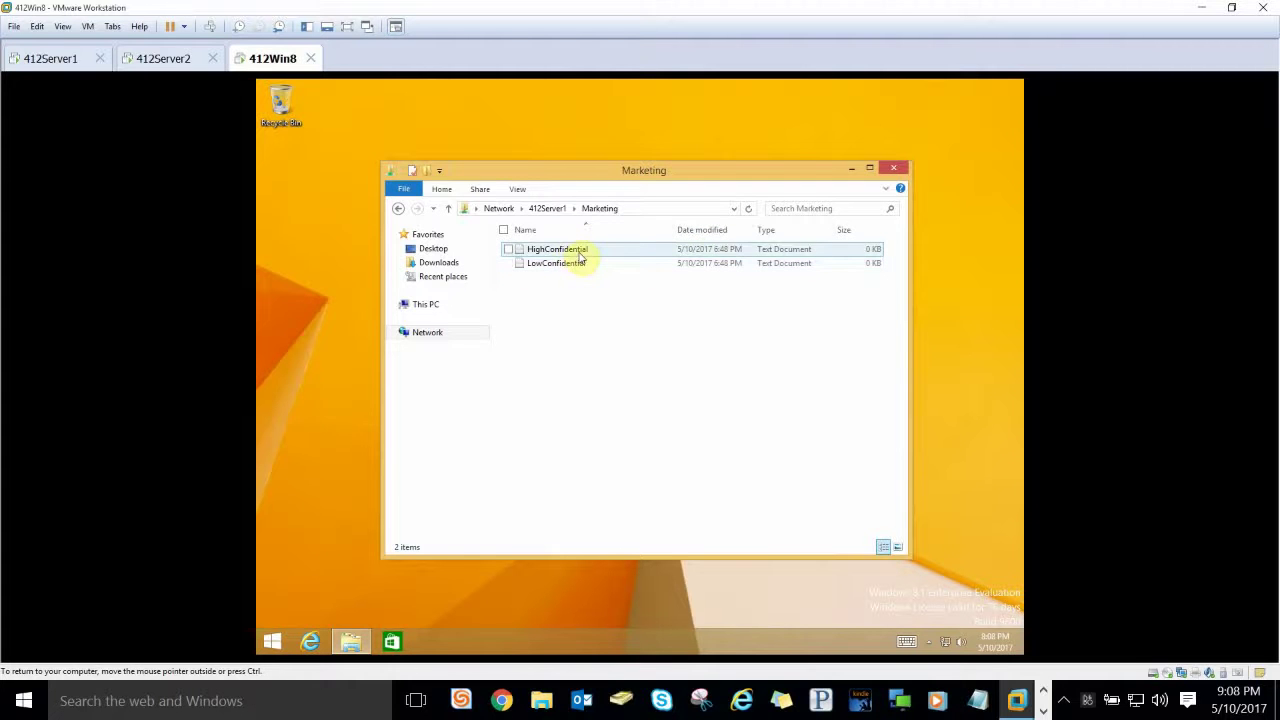
Step: Type 'something' into HighConfidential, save it with File > Save, and close Notepad
double_click(576, 250)
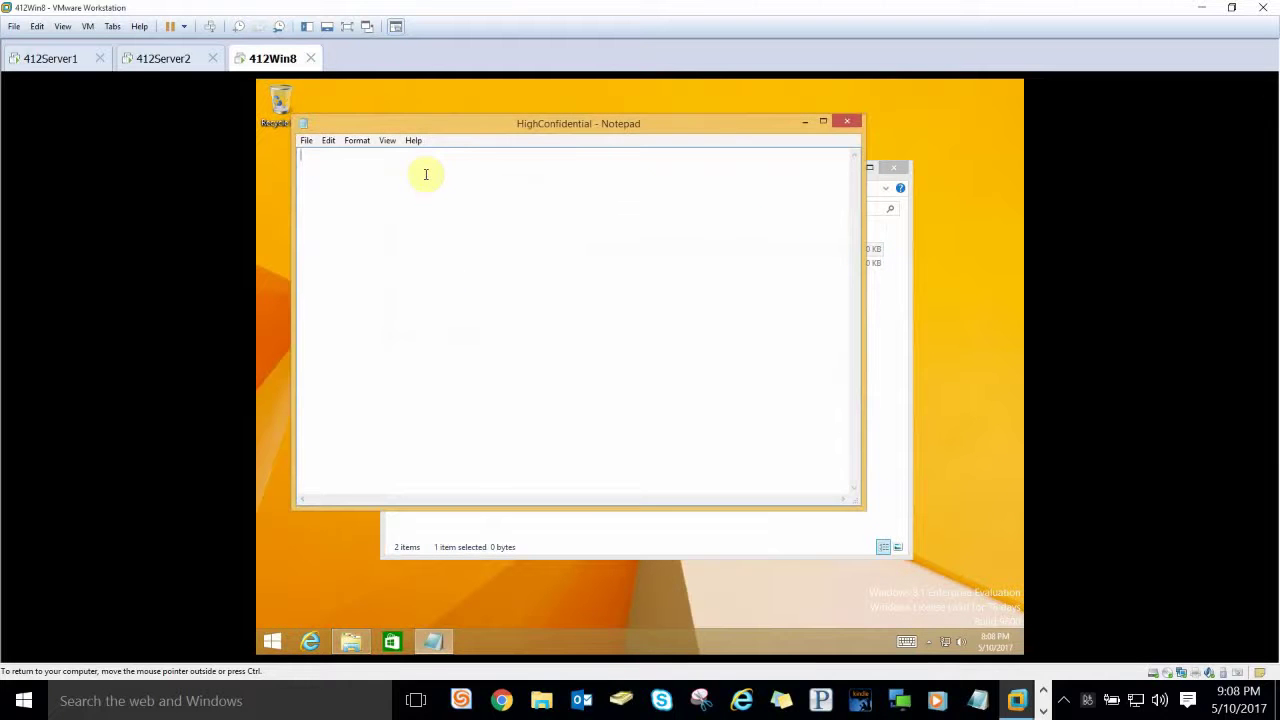
type("something")
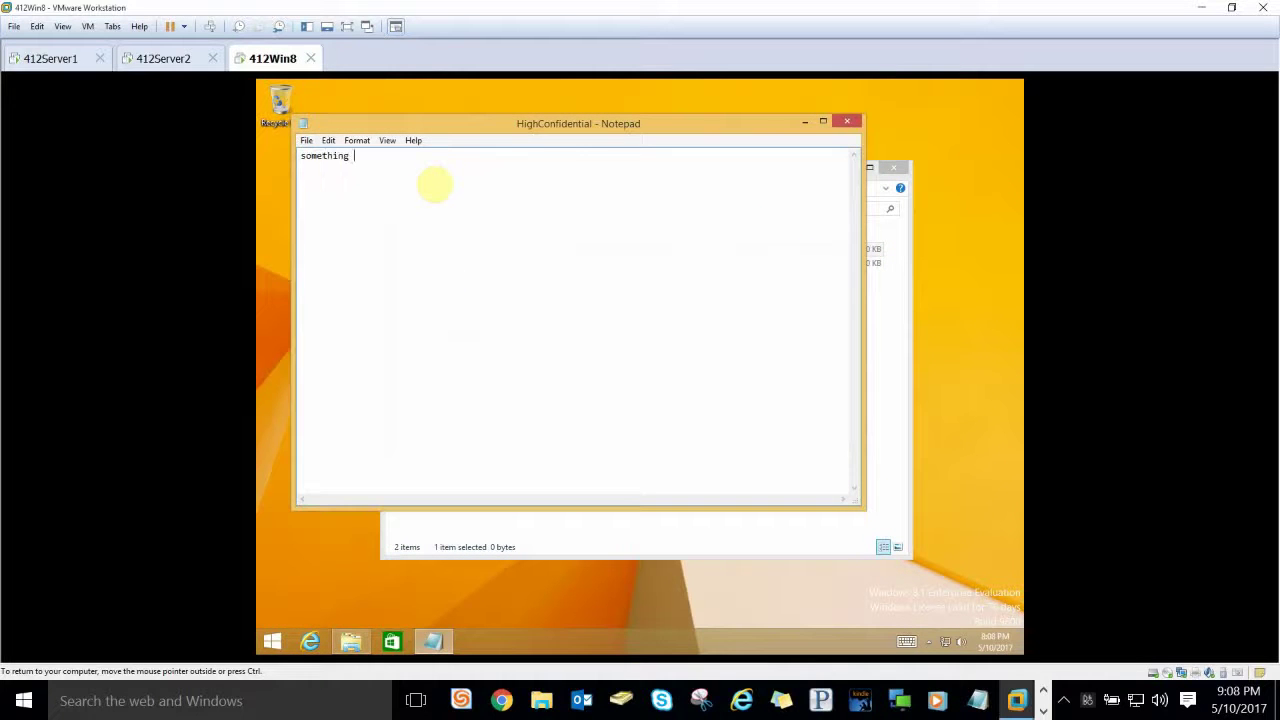
left_click(306, 141)
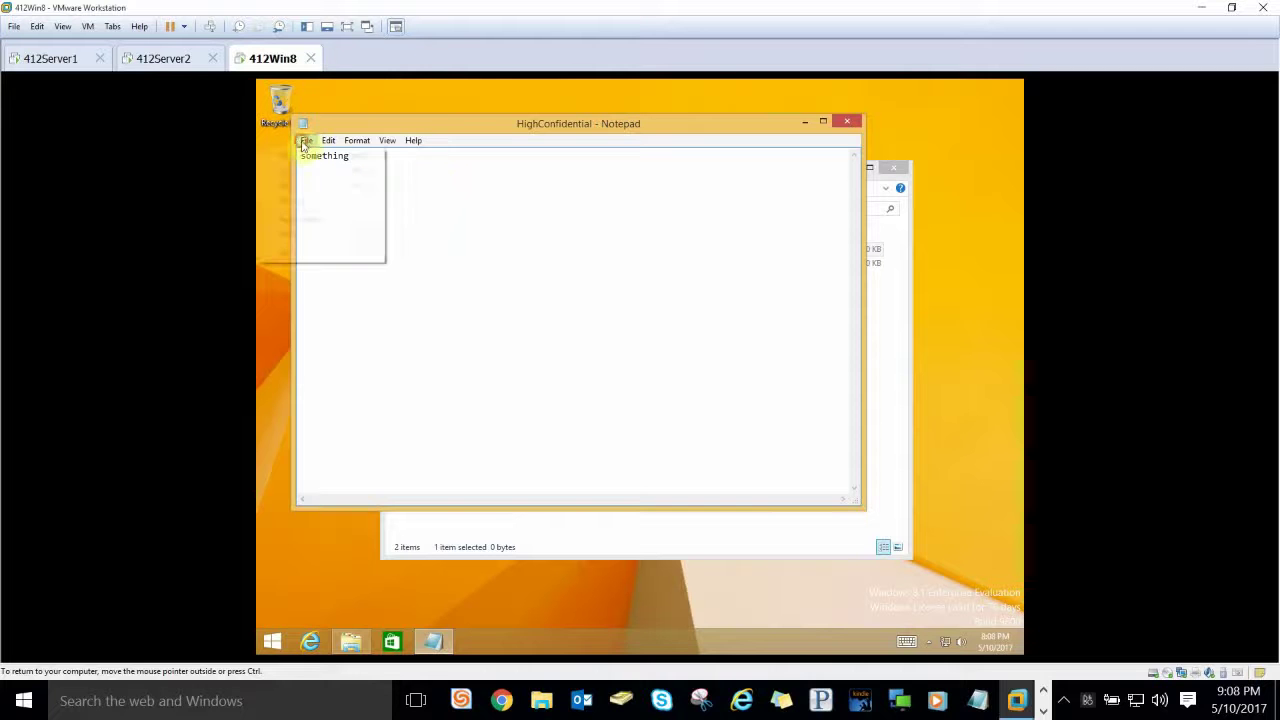
left_click(296, 186)
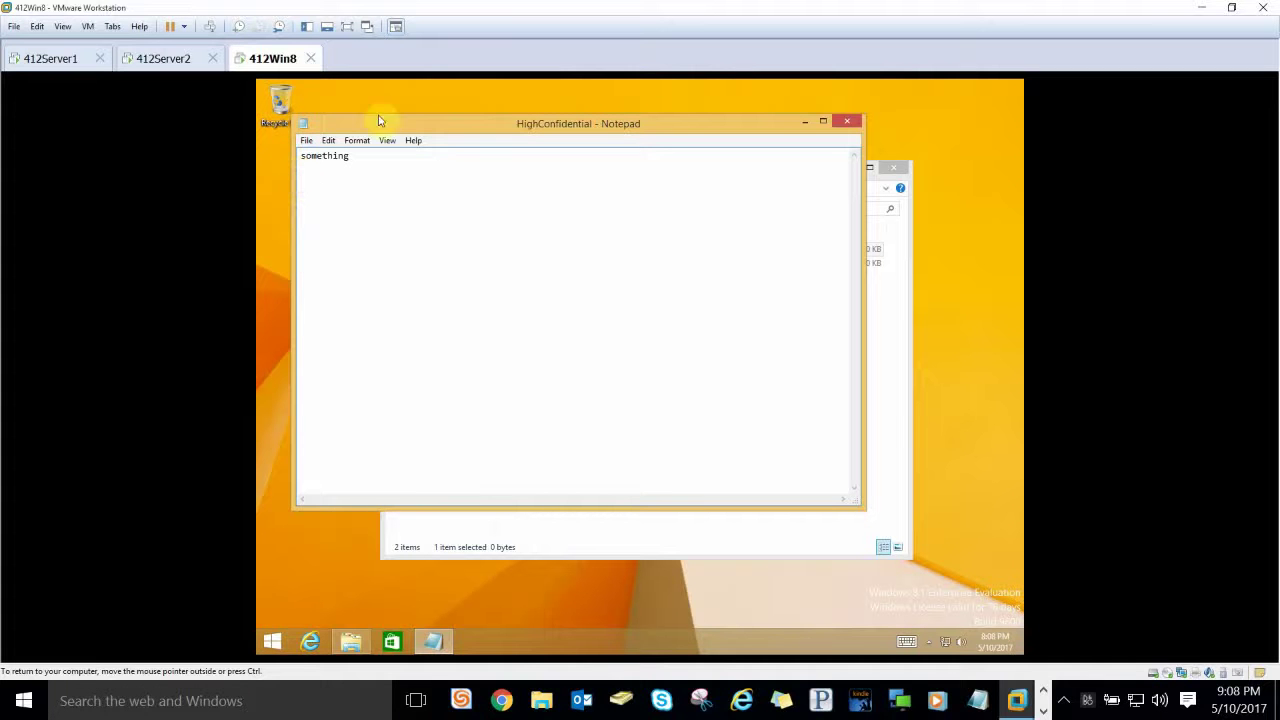
left_click(845, 120)
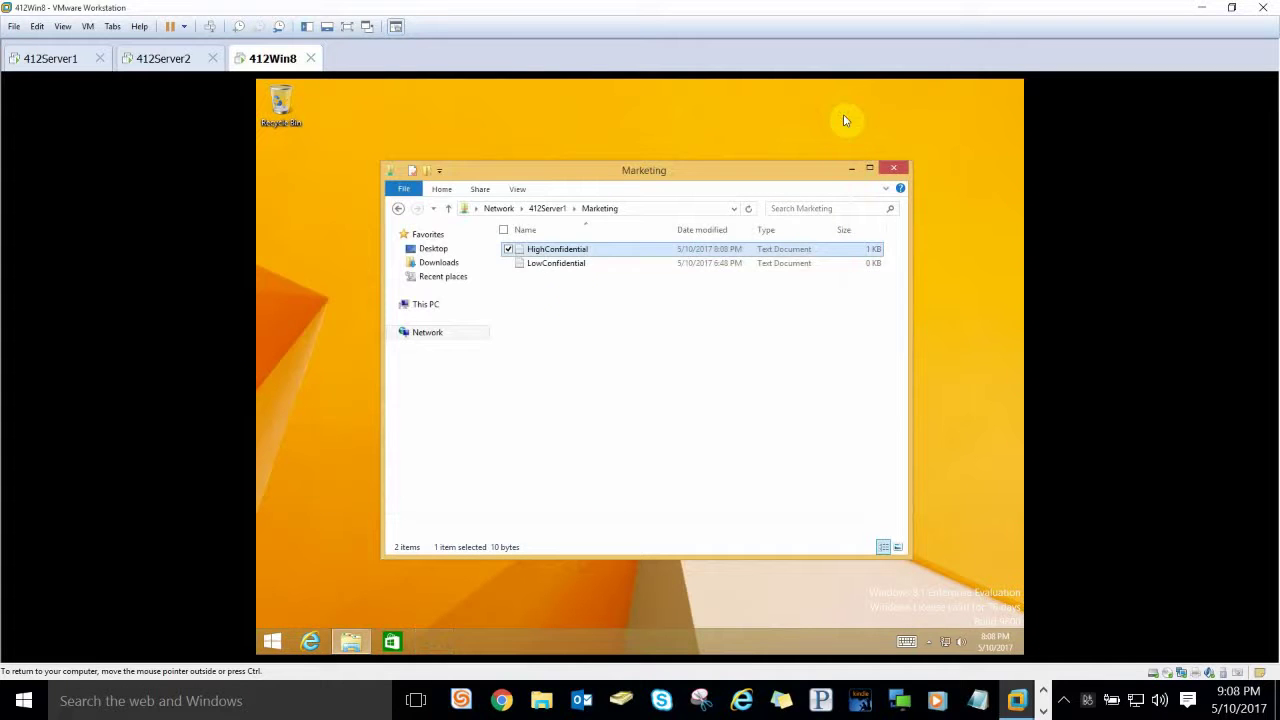
Step: Type 'Something else in here' into LowConfidential, save it, and close Notepad
double_click(573, 265)
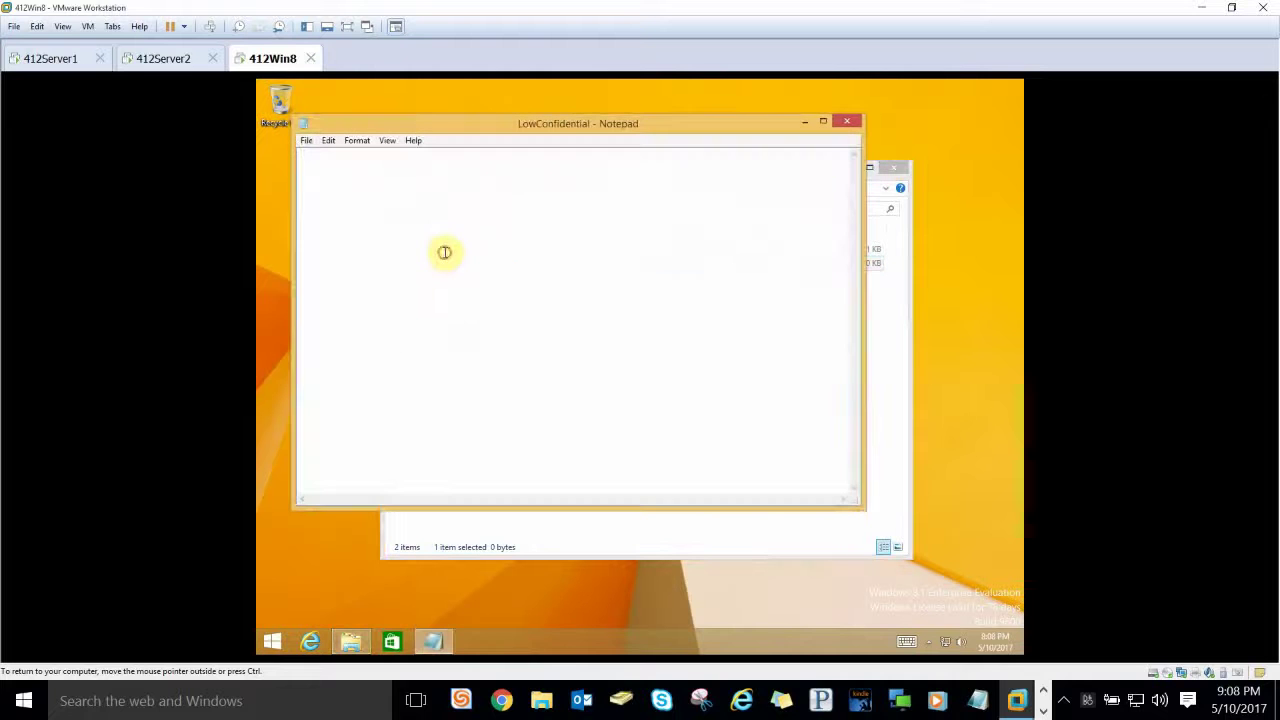
type("Something els")
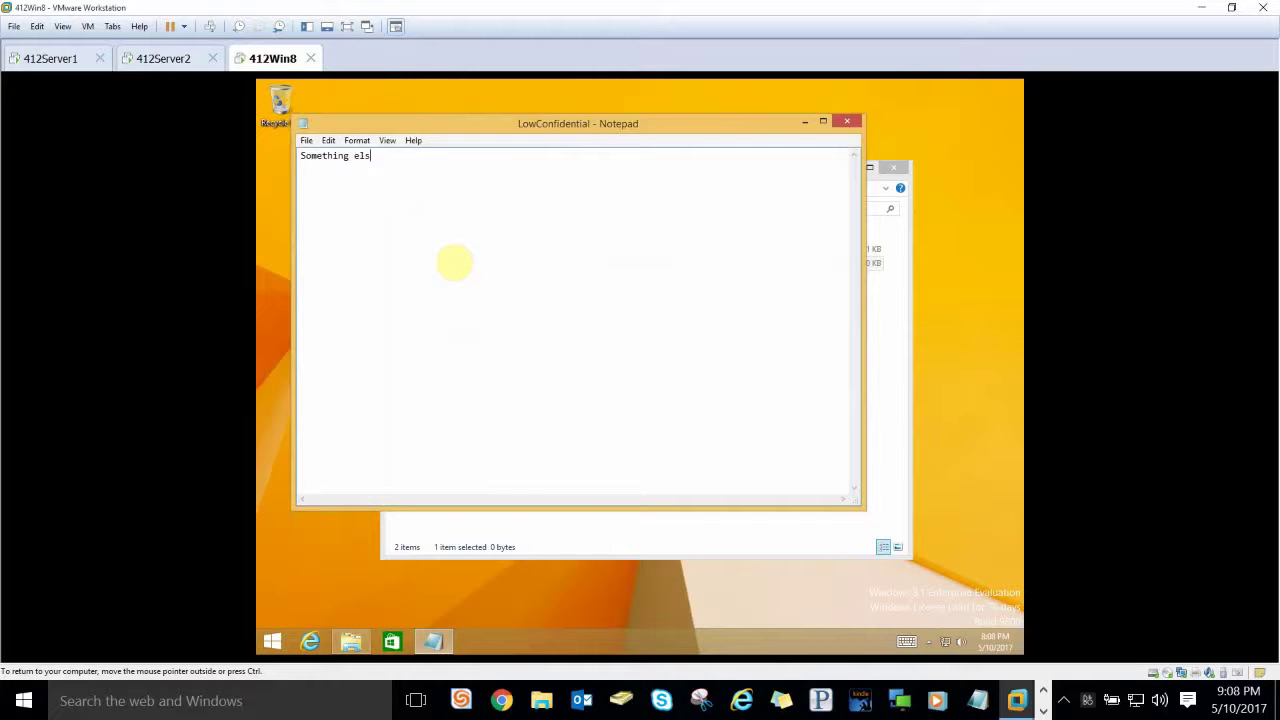
type("e in here")
left_click(307, 140)
left_click(293, 186)
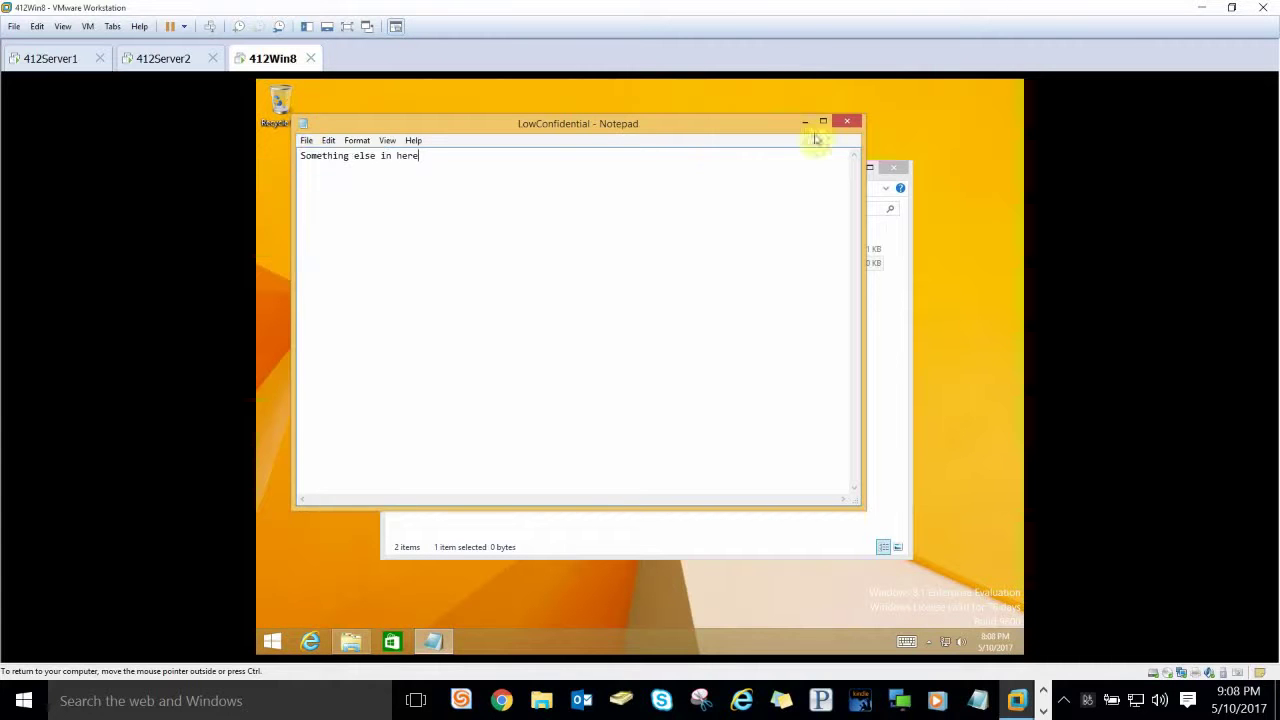
left_click(853, 122)
Step: Reopen HighConfidential and LowConfidential to verify their contents, then close the Marketing folder
left_click_drag(597, 303, 537, 253)
double_click(537, 250)
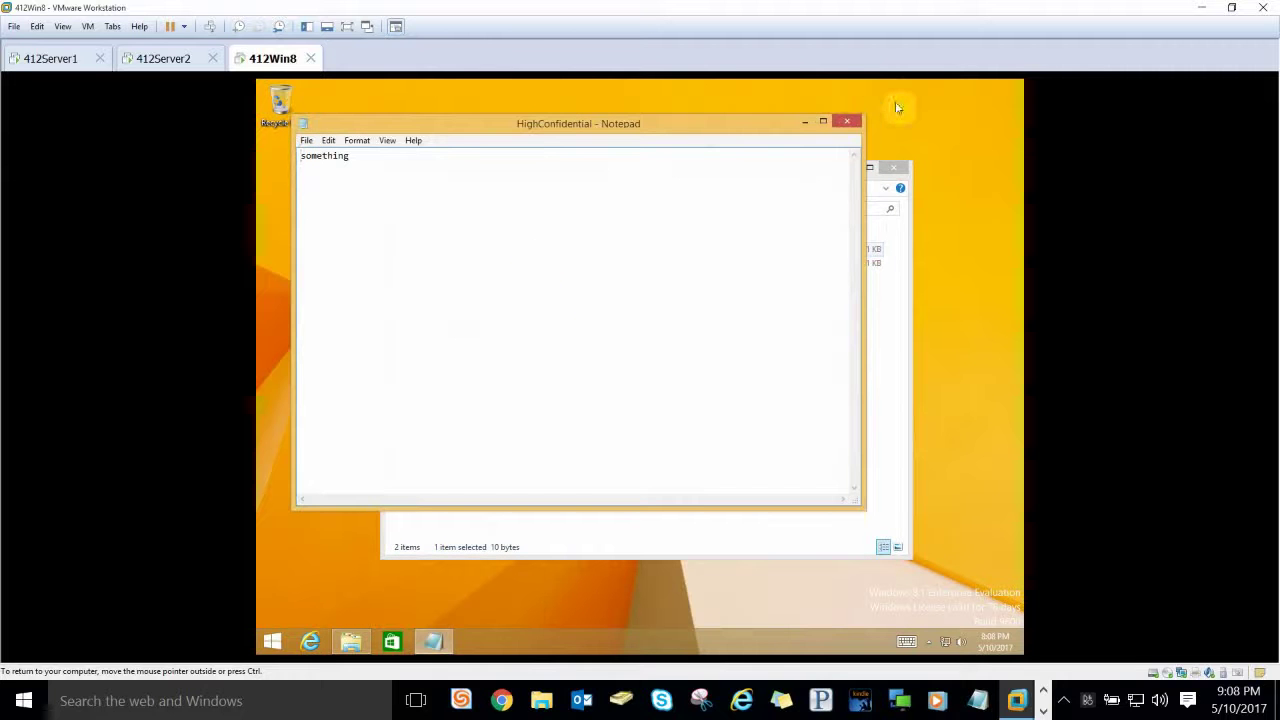
left_click(853, 122)
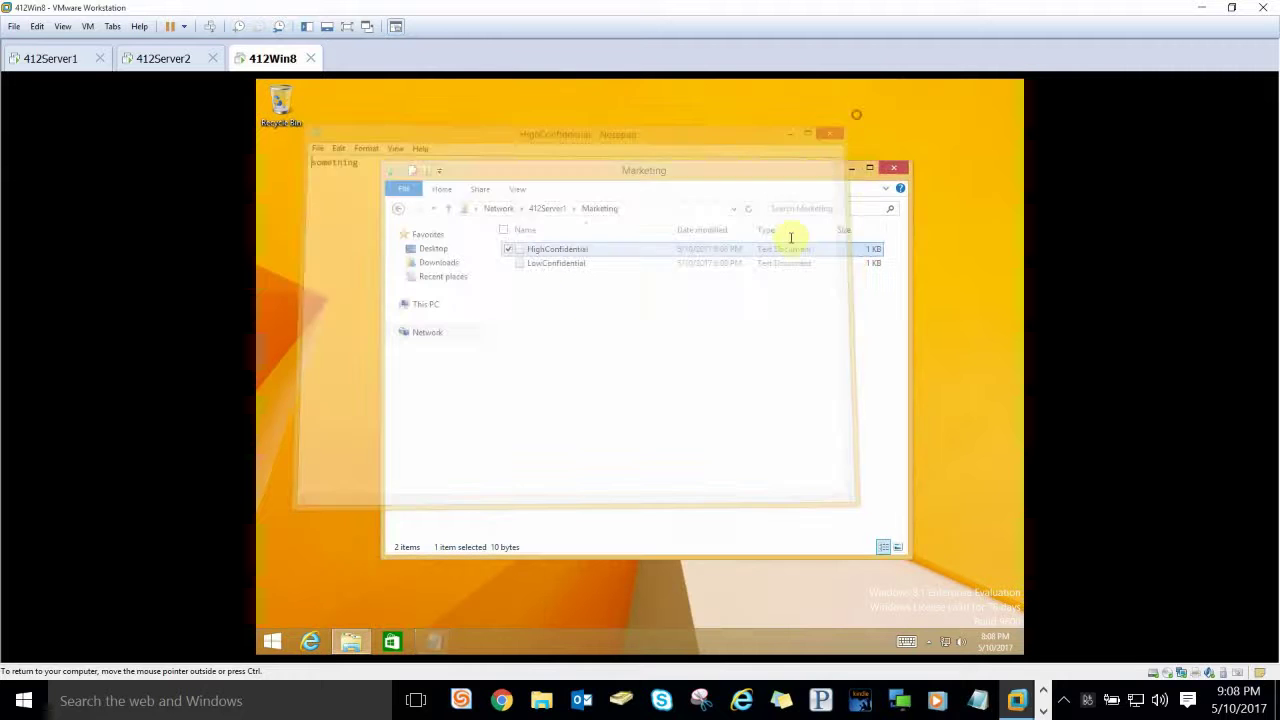
double_click(739, 262)
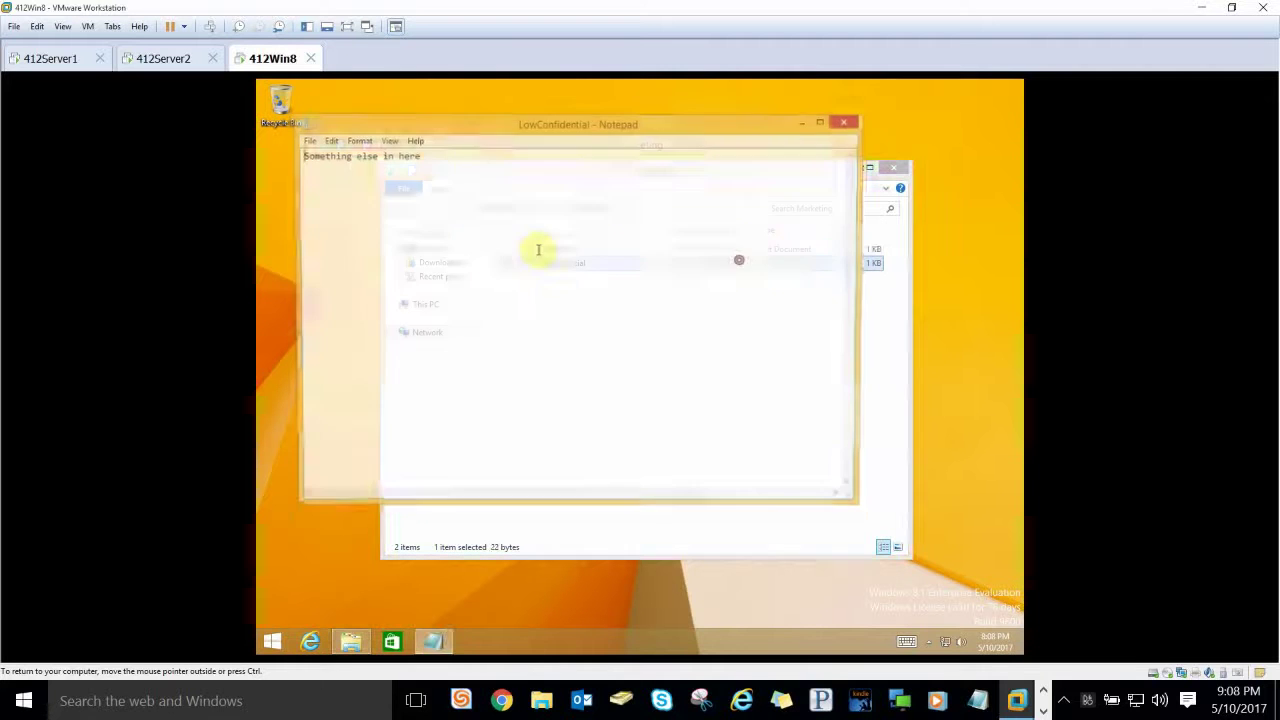
left_click(844, 122)
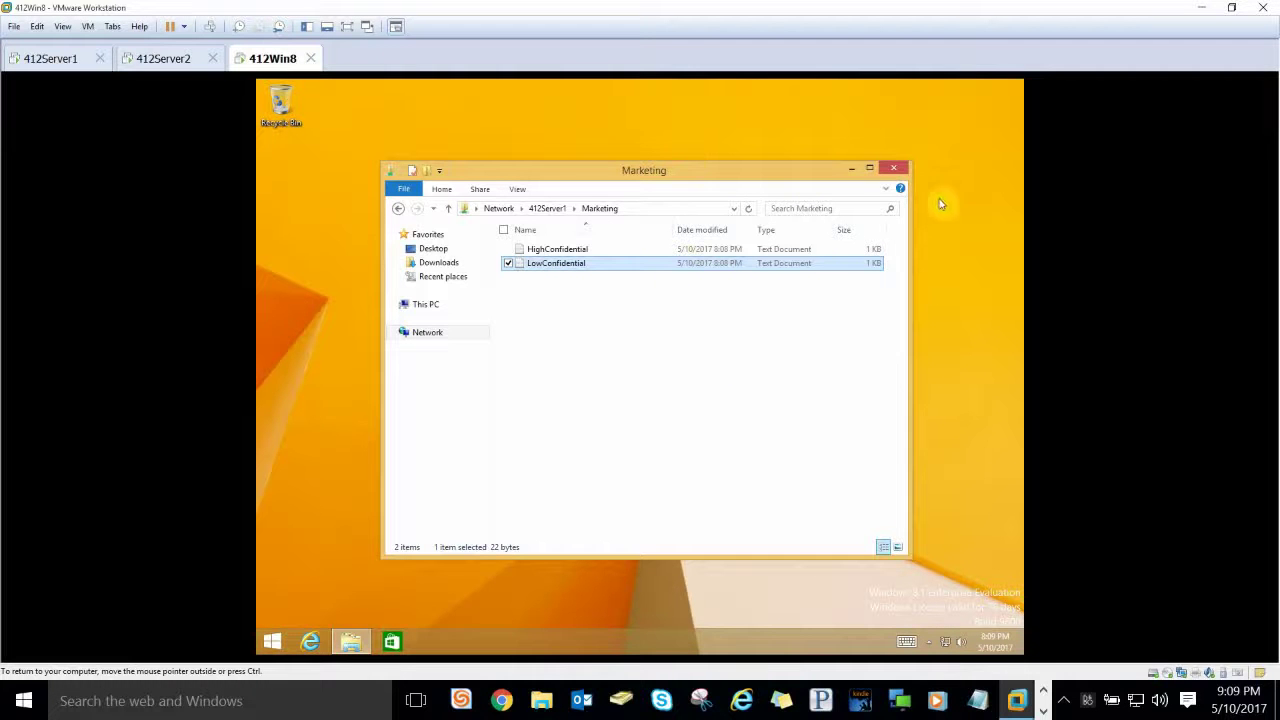
left_click(893, 168)
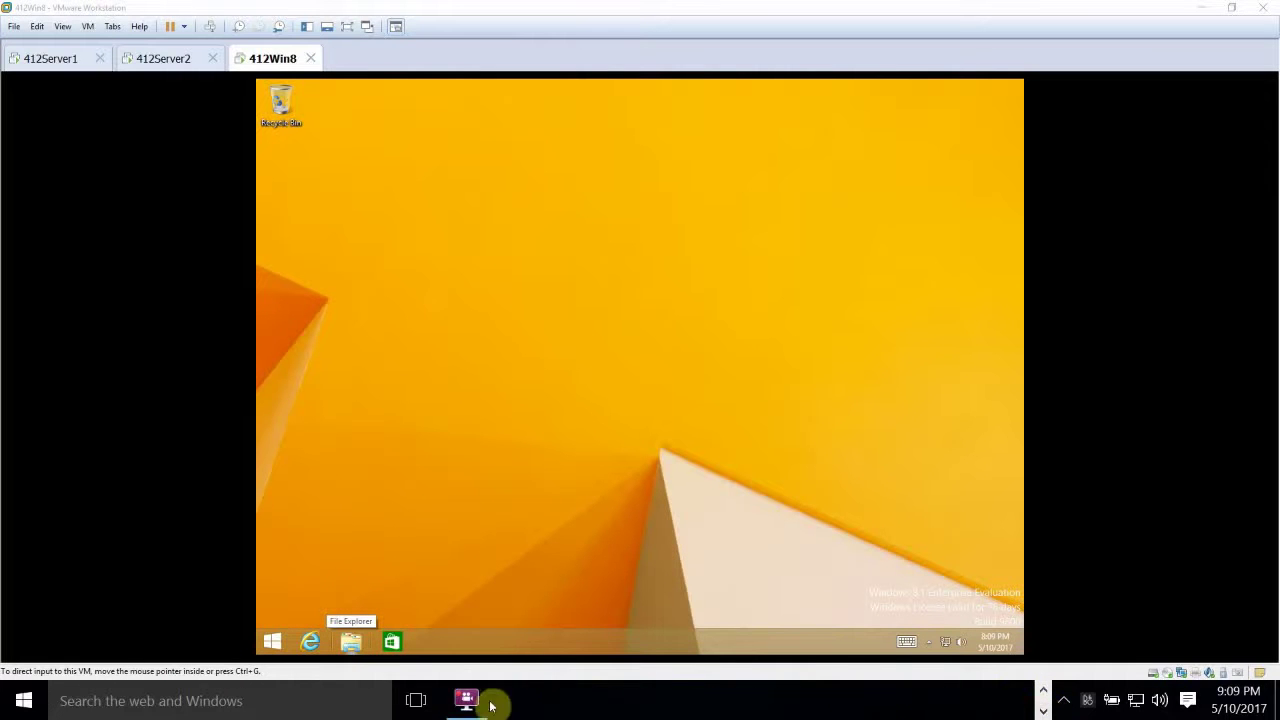
Step: Bring up the FlashBack Express 5 recorder from the host taskbar
left_click(472, 701)
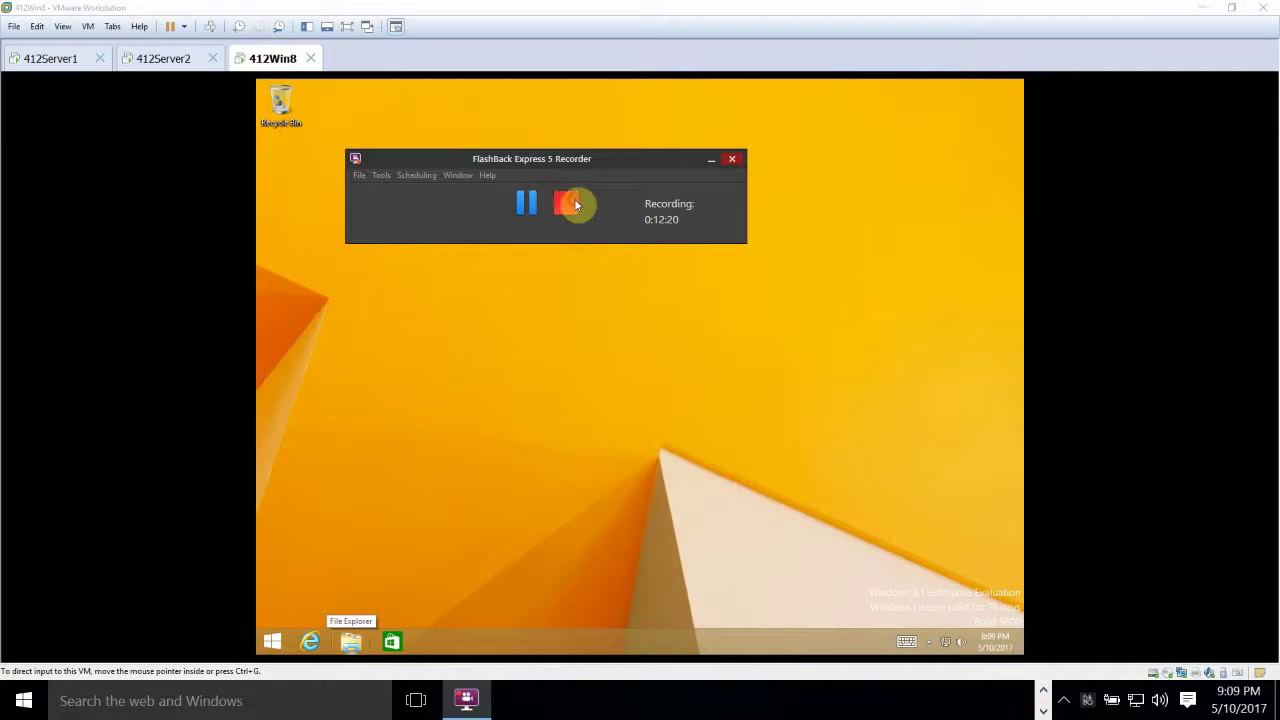